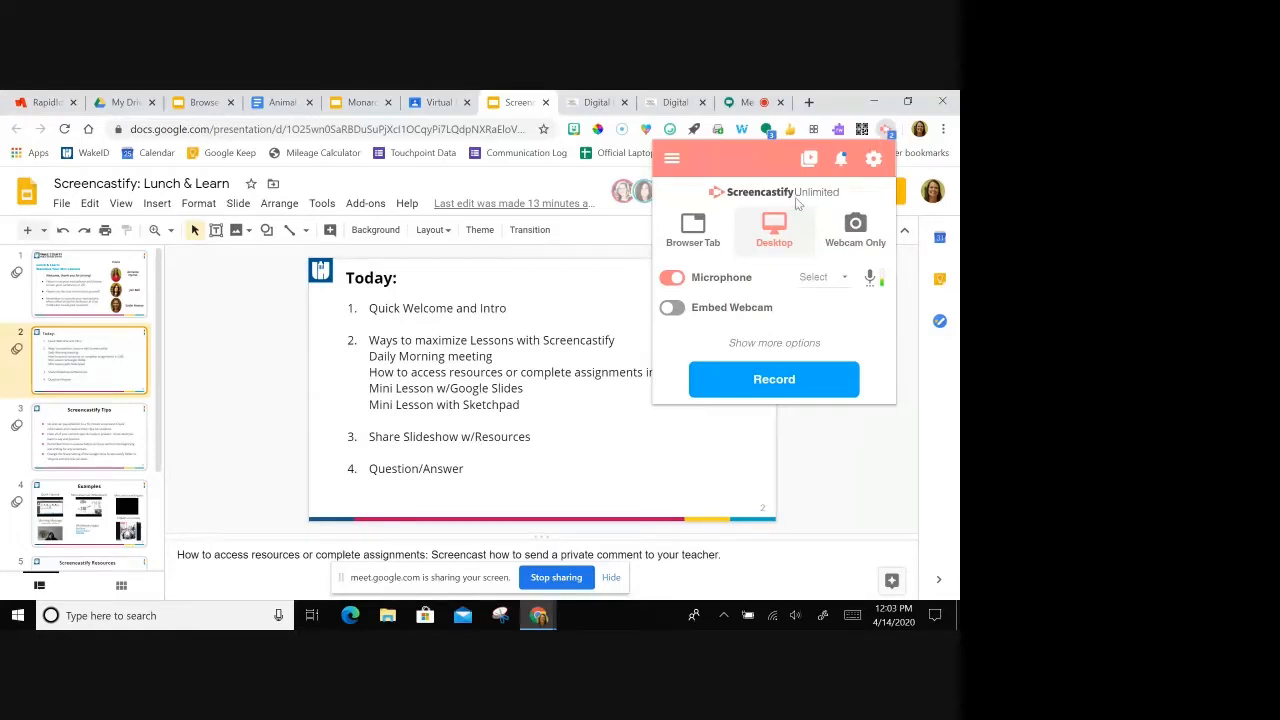
Go through Screencastify's Browser Tab and Desktop recording modes and select Webcam Only.
left_click(693, 240)
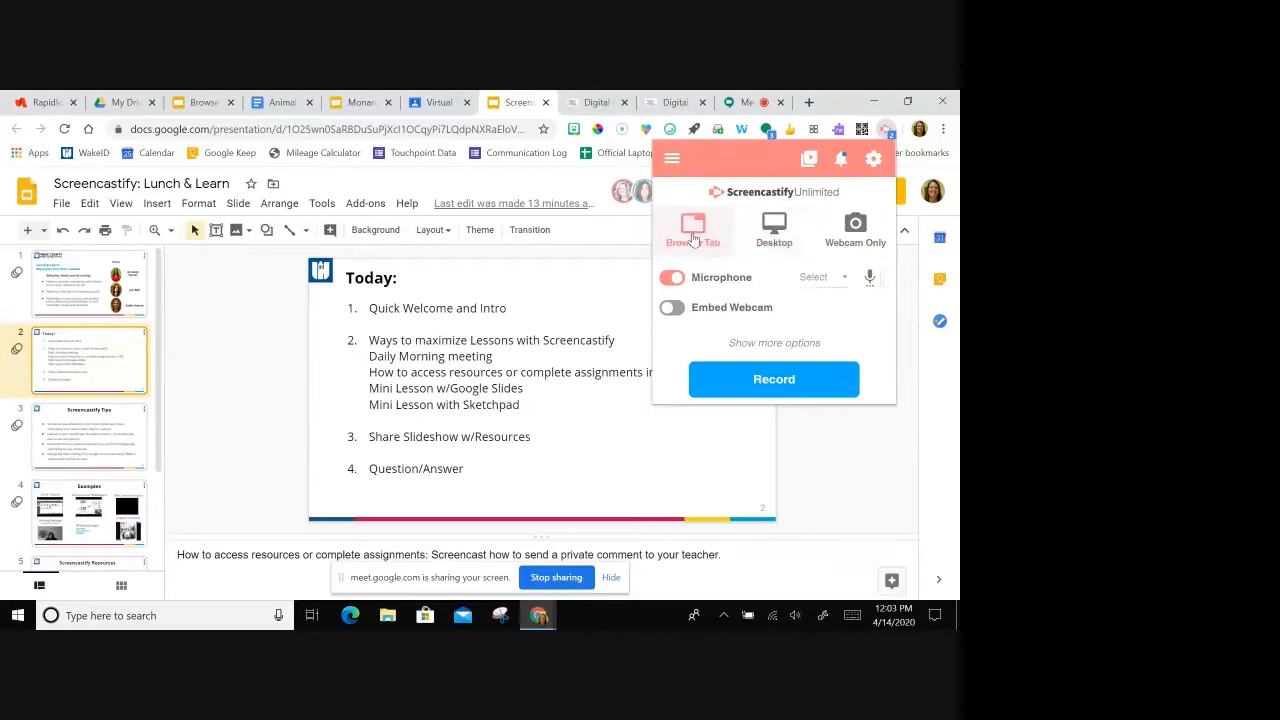
left_click(787, 237)
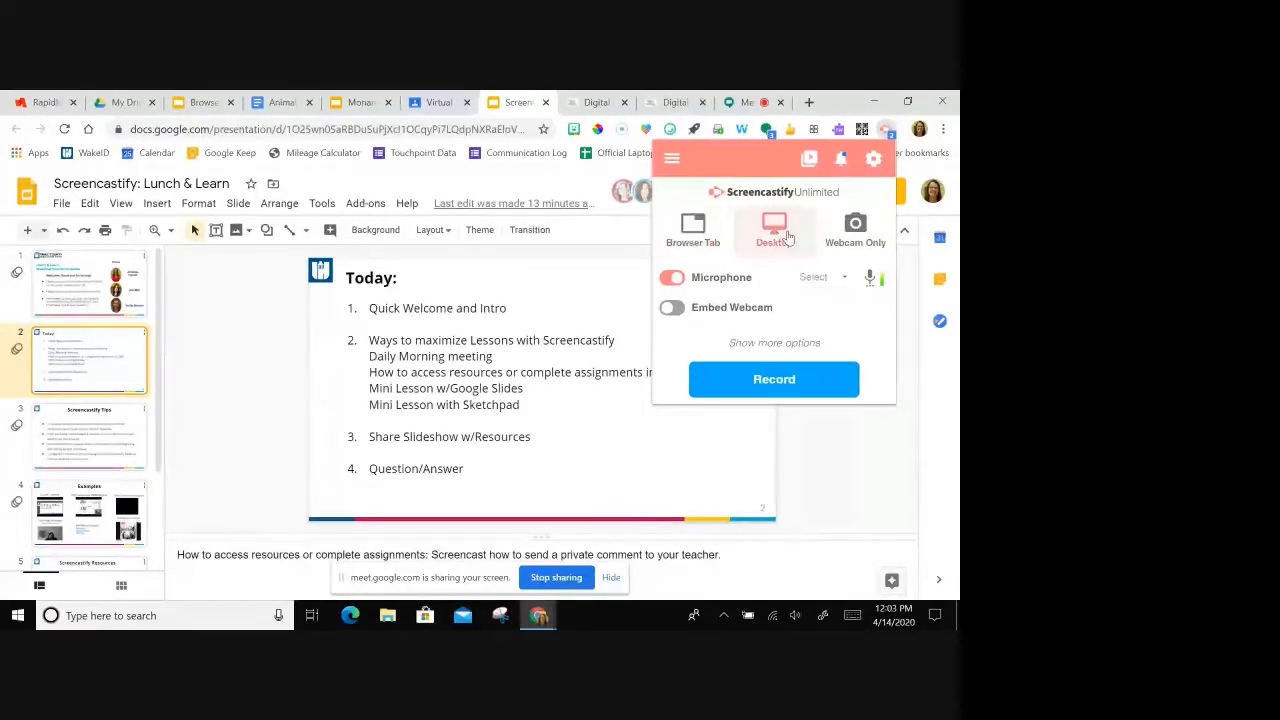
left_click(855, 230)
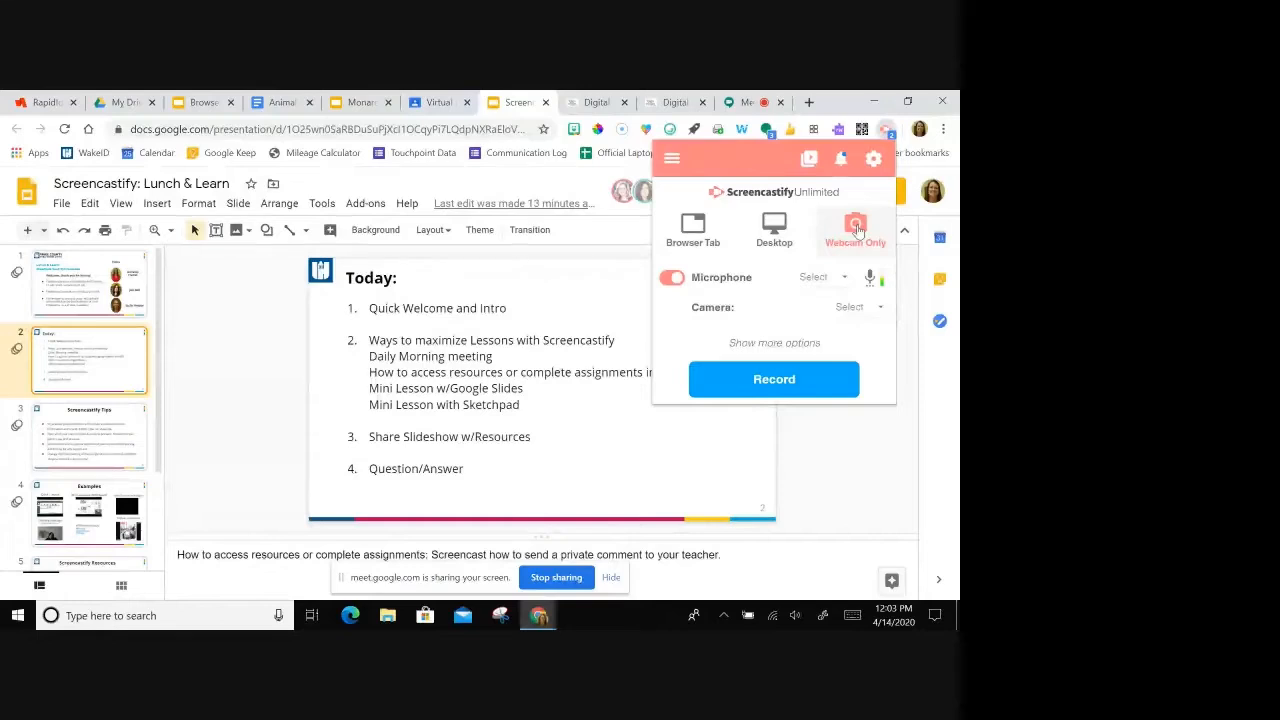
Switch to Google Classroom's Virtual Demo Class and open the Morning Message April 14 material from the classwork.
left_click(436, 104)
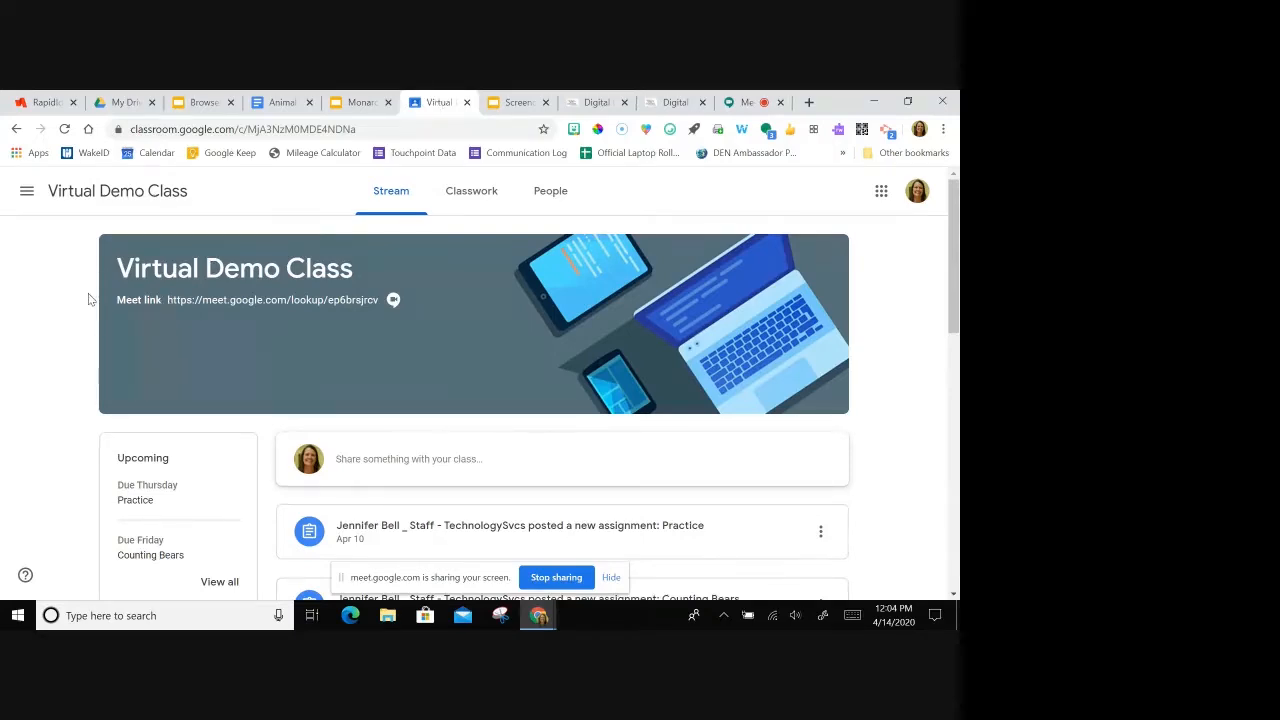
left_click(477, 201)
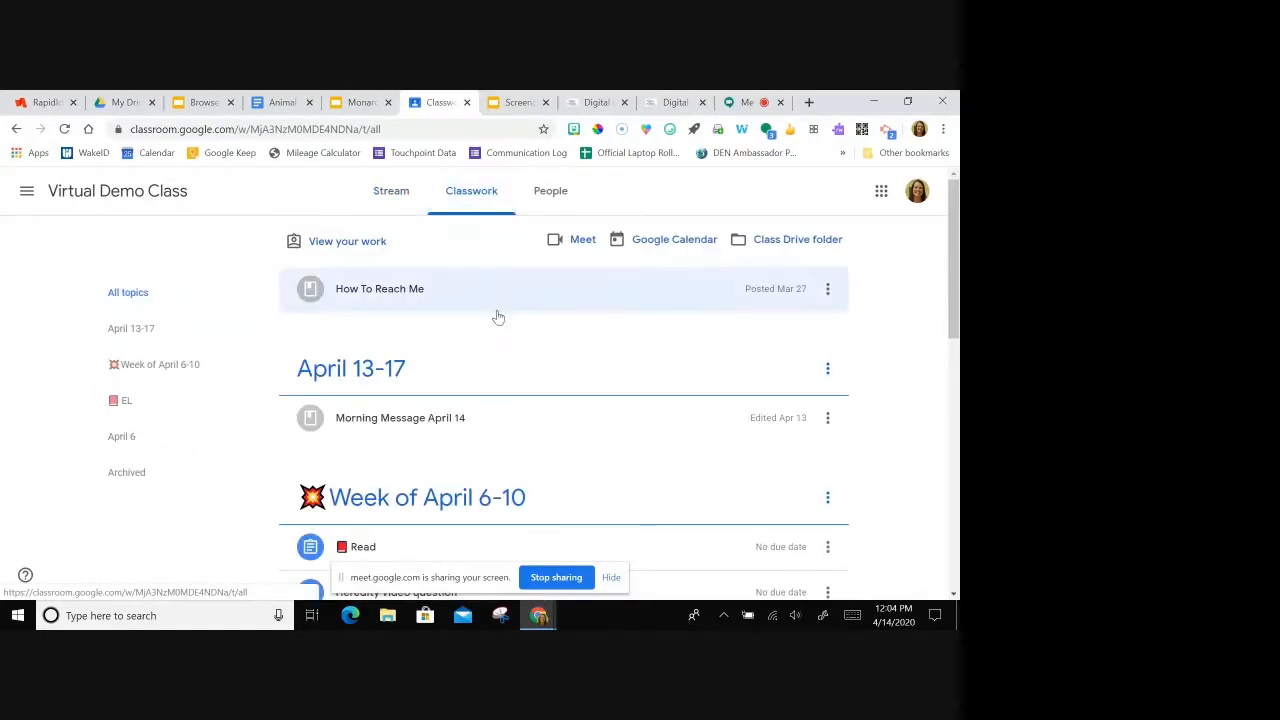
left_click(390, 420)
scroll(390, 420, "down", 1)
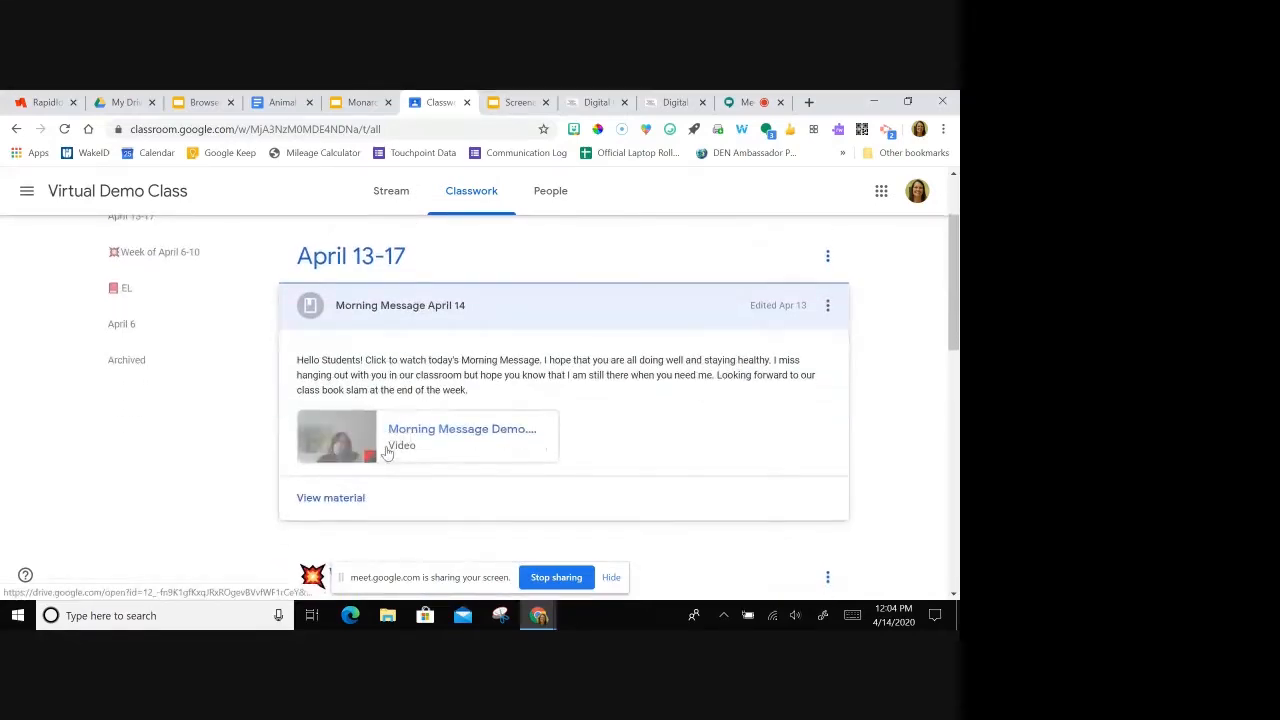
left_click(337, 504)
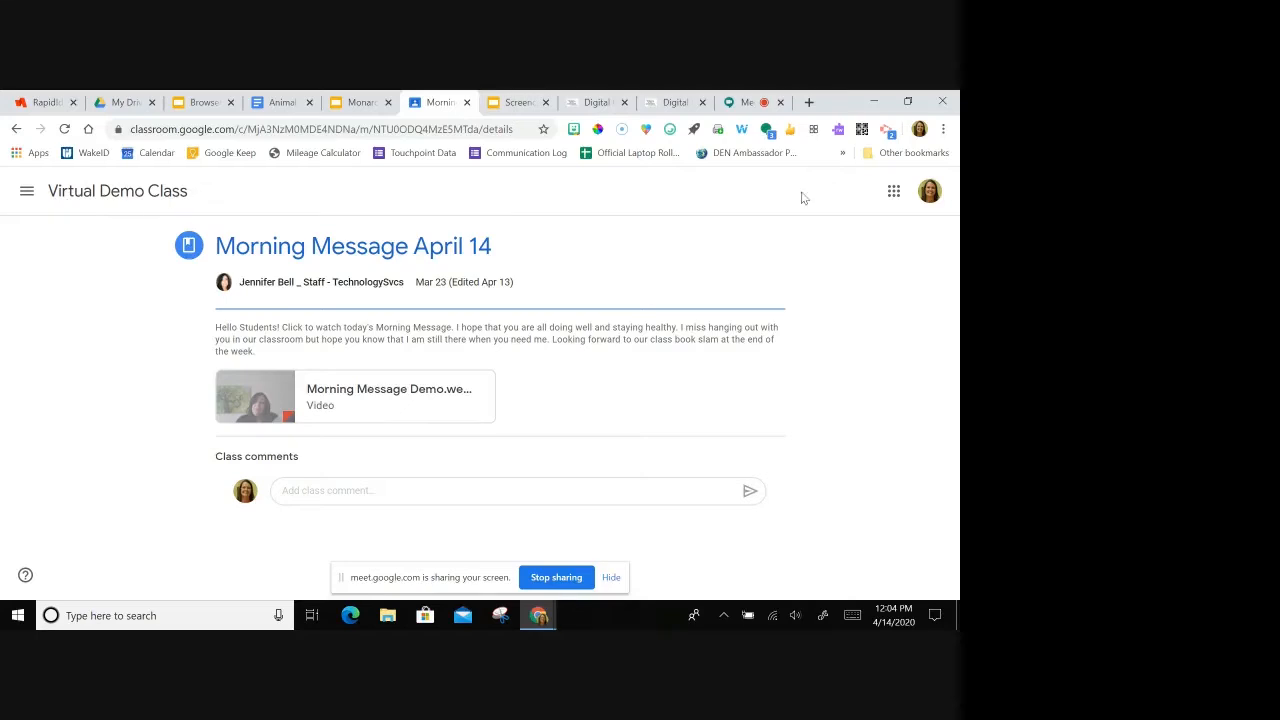
Look at the Screencastify recording options, close them, and activate the class comment field of the Morning Message material.
left_click(886, 131)
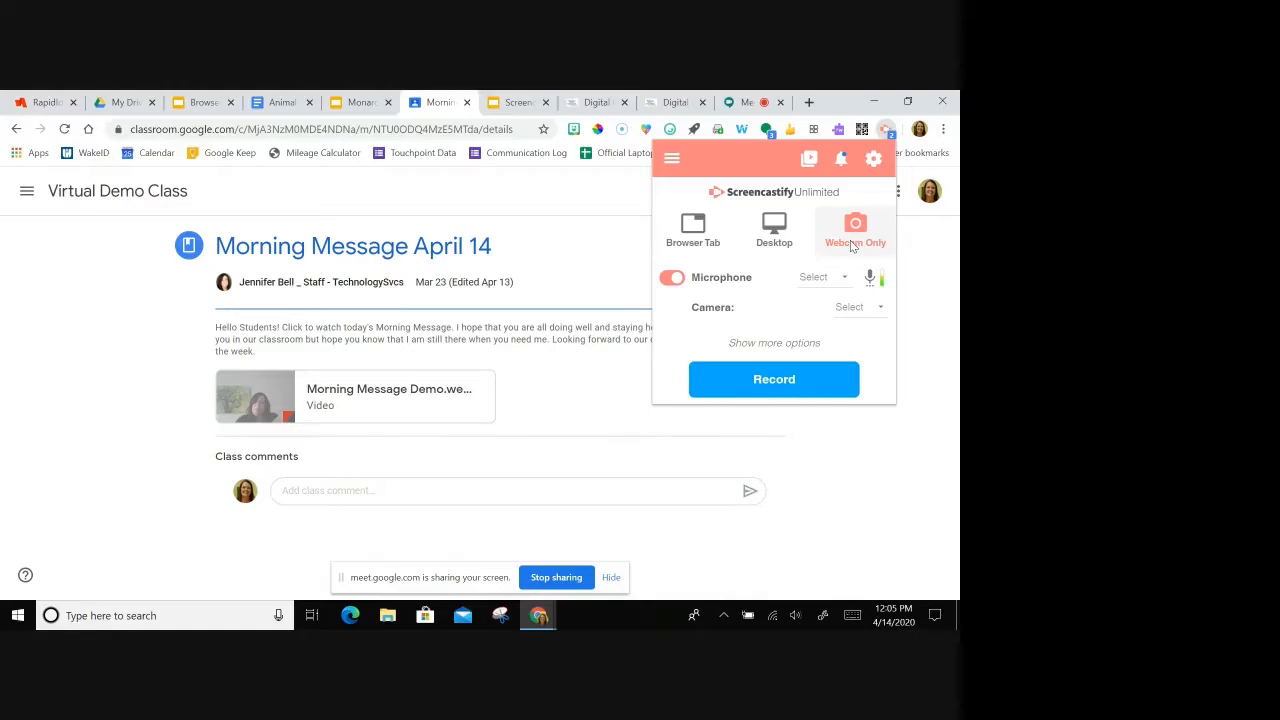
left_click(579, 252)
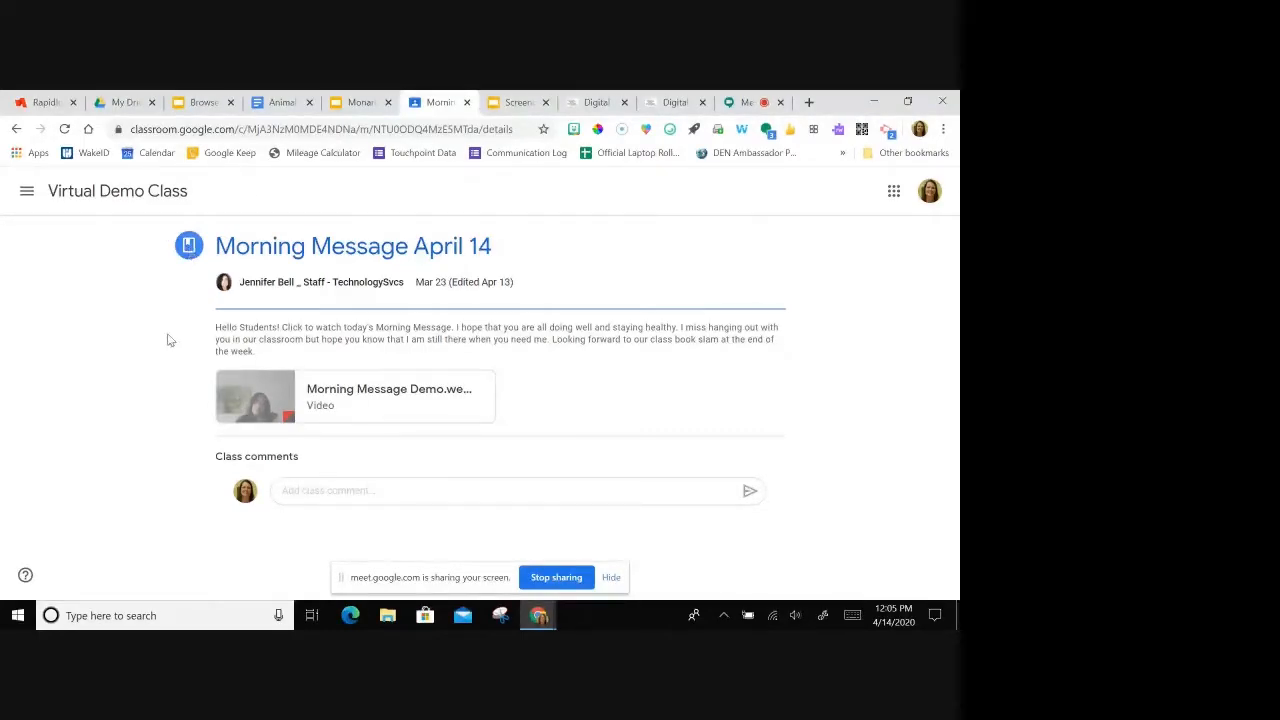
left_click(318, 487)
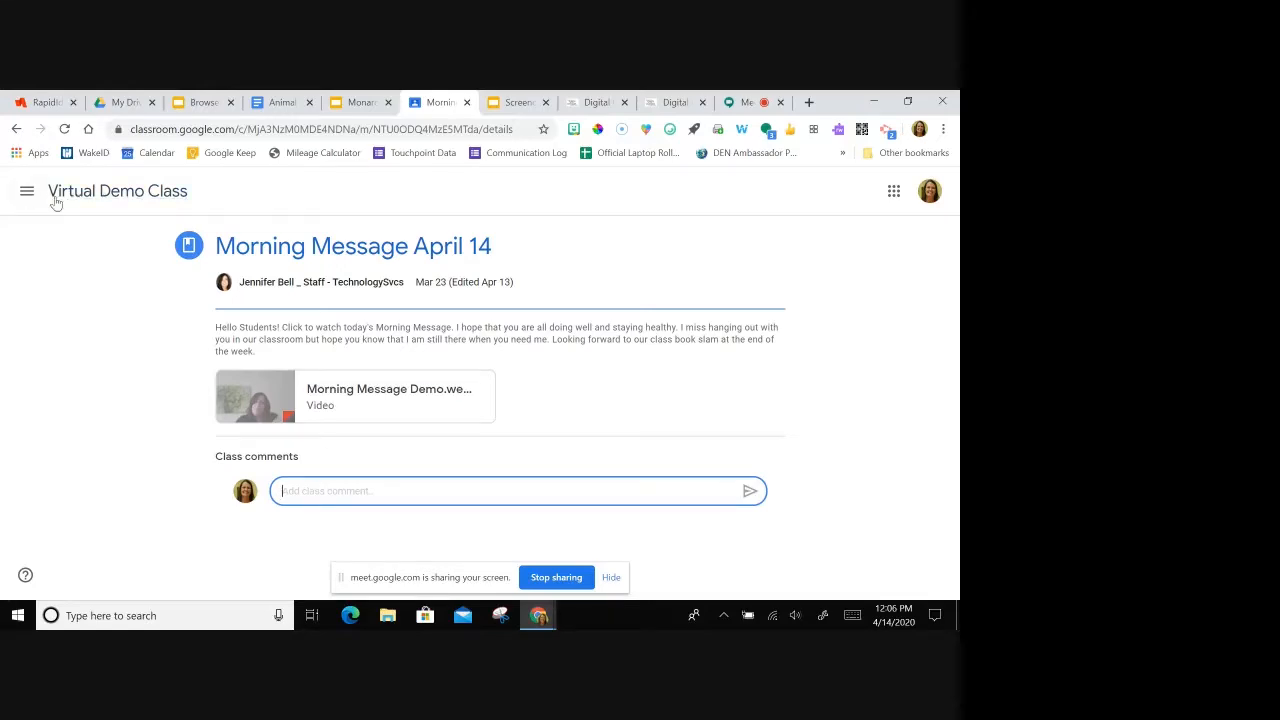
Open the full Read assignment under Week of April 6-10 in the Virtual Demo Class classwork.
left_click(85, 200)
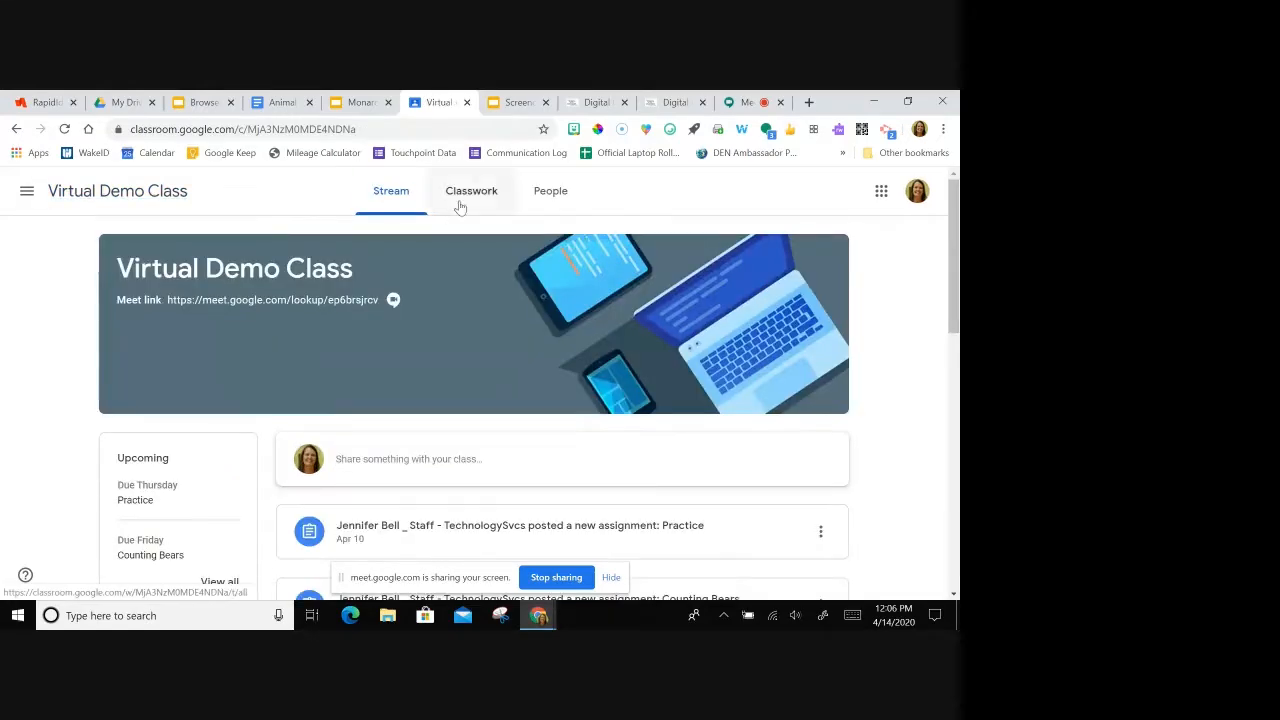
left_click(459, 202)
scroll(566, 366, "down", 3)
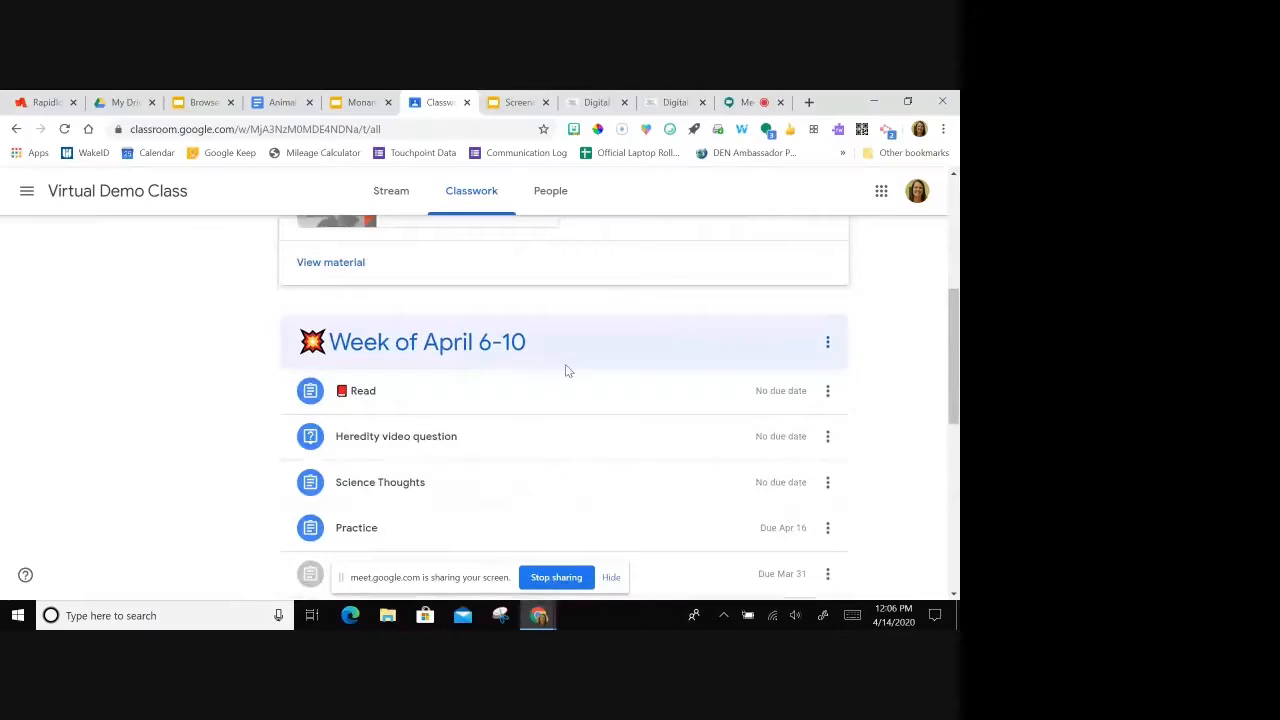
scroll(553, 375, "down", 1)
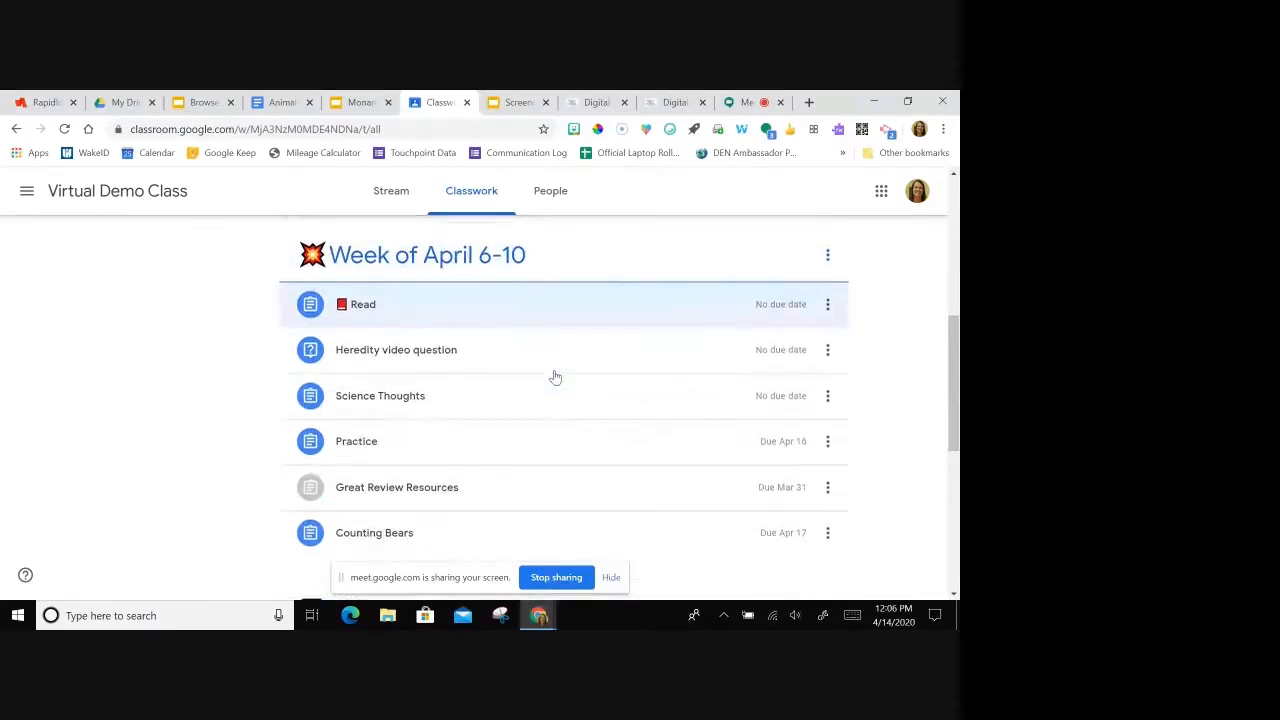
left_click(361, 317)
scroll(283, 340, "up", 3)
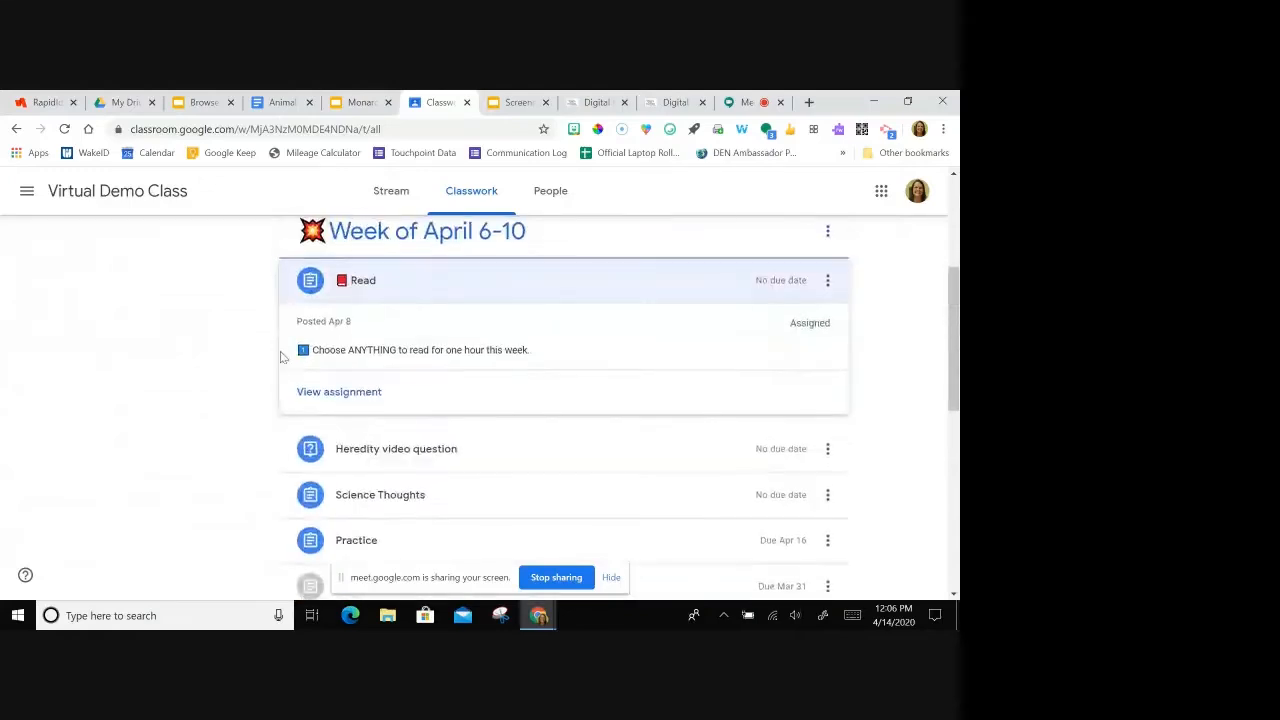
left_click(357, 394)
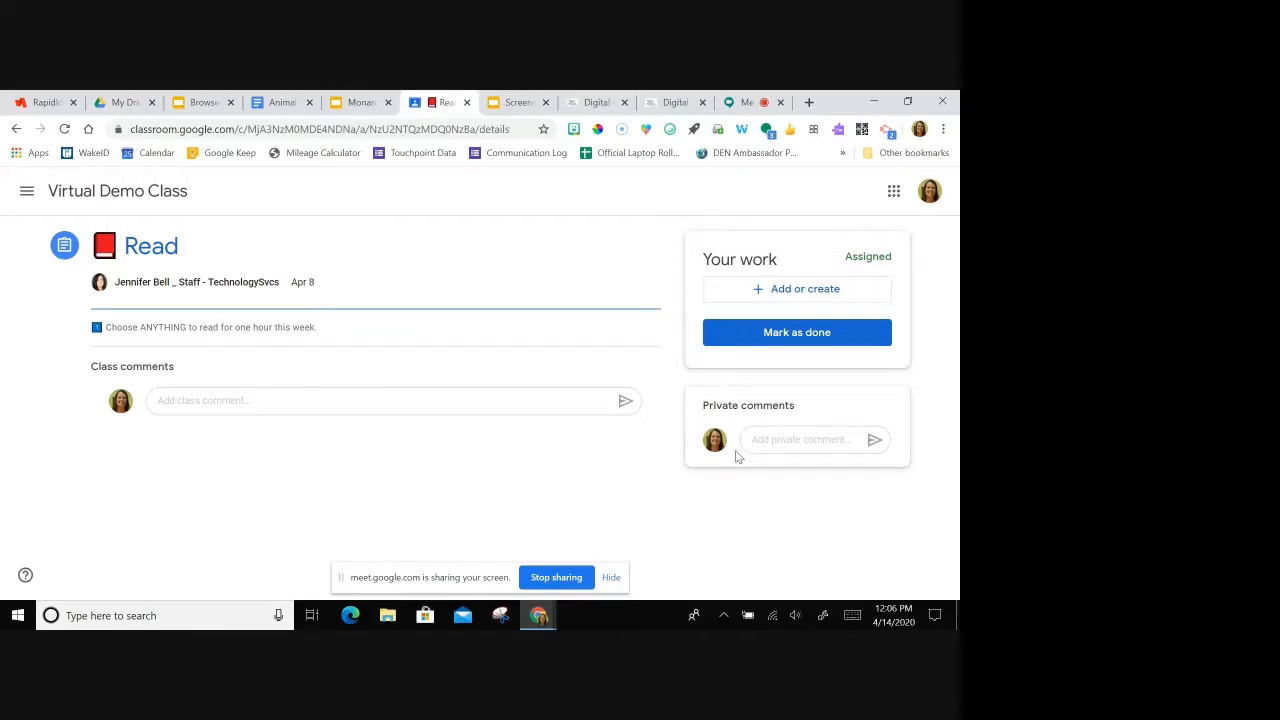
Post the private comment "wHAT DOES this mean?" on the Read assignment.
left_click(765, 443)
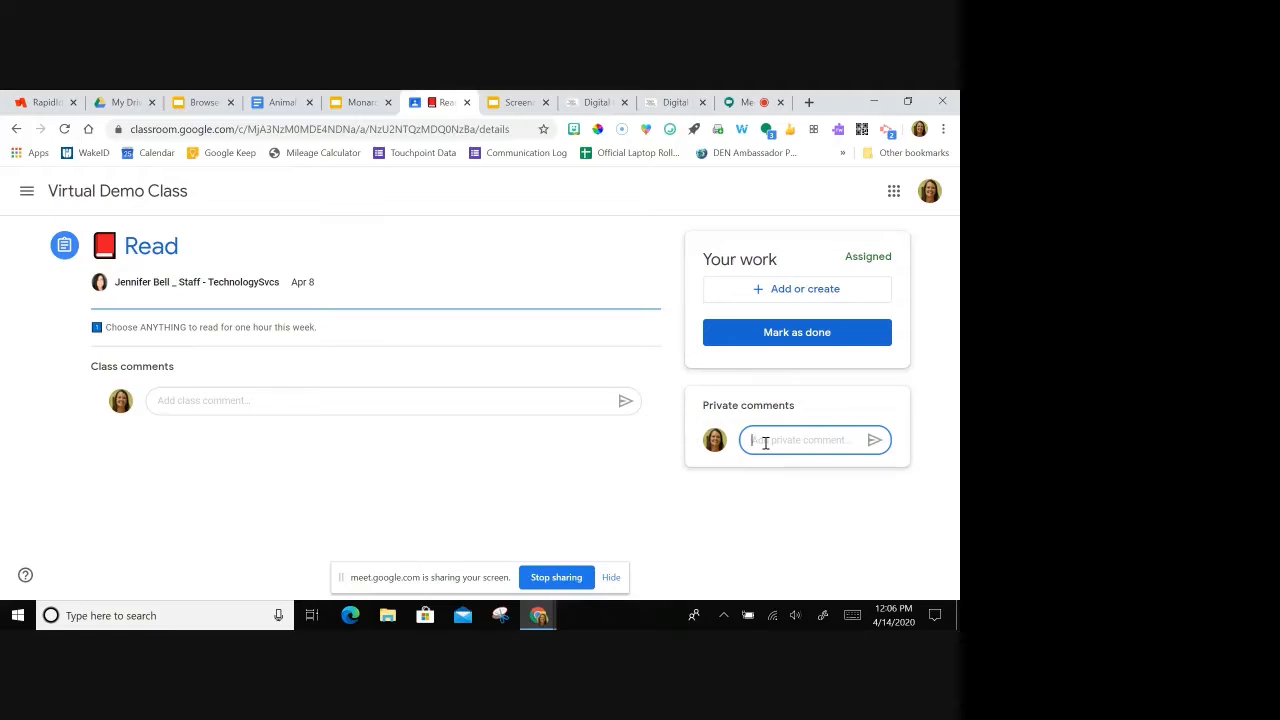
type("WHAT DOES this mean?")
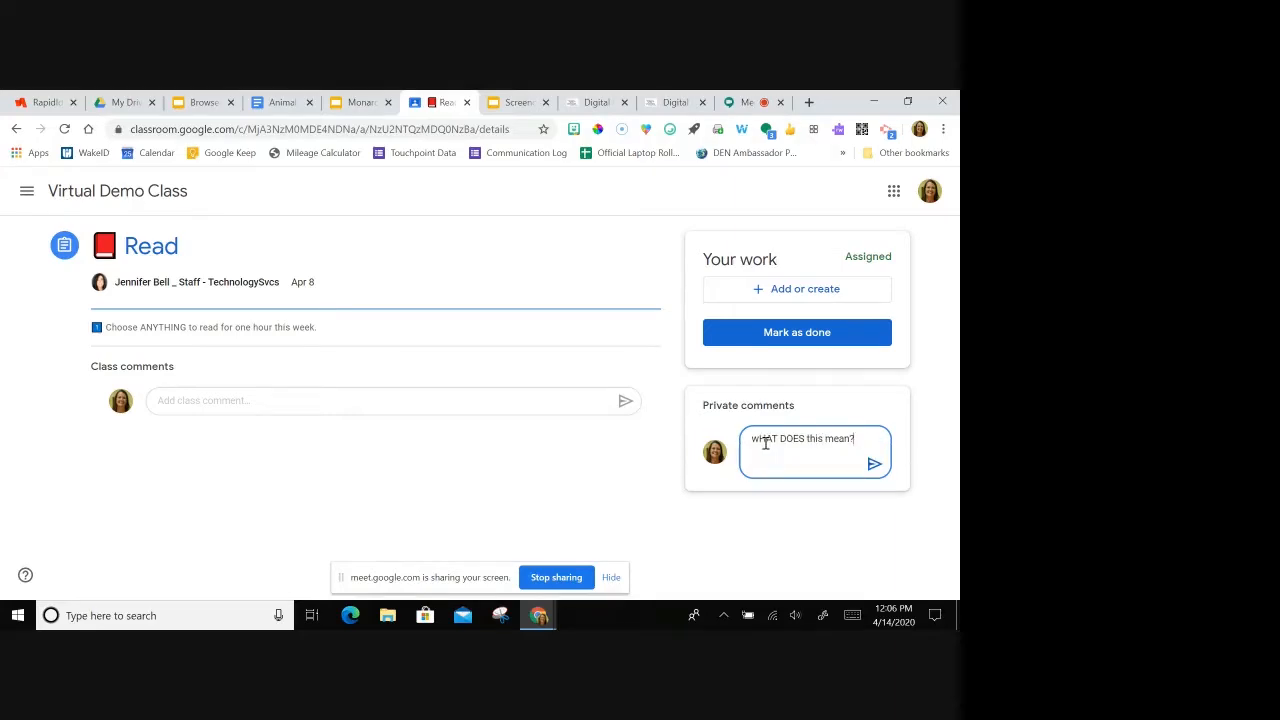
left_click(875, 465)
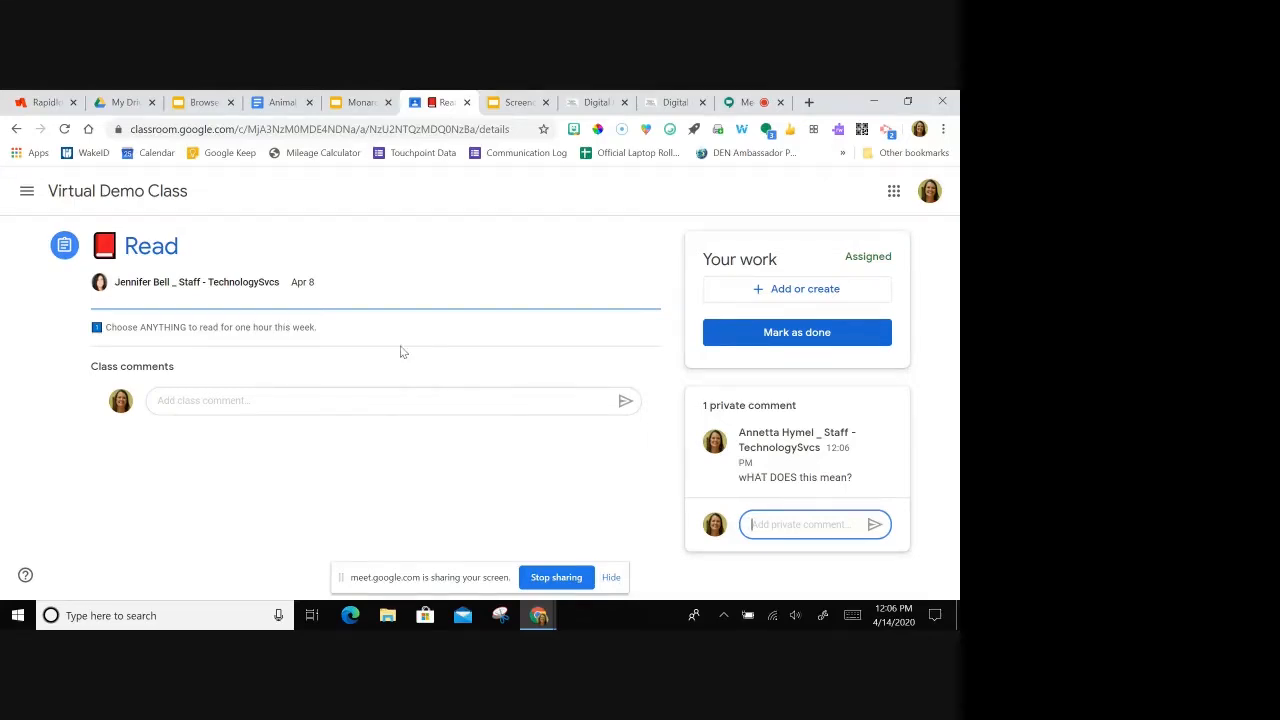
Open the classwork of the test class listed under the classes being taught.
left_click(24, 193)
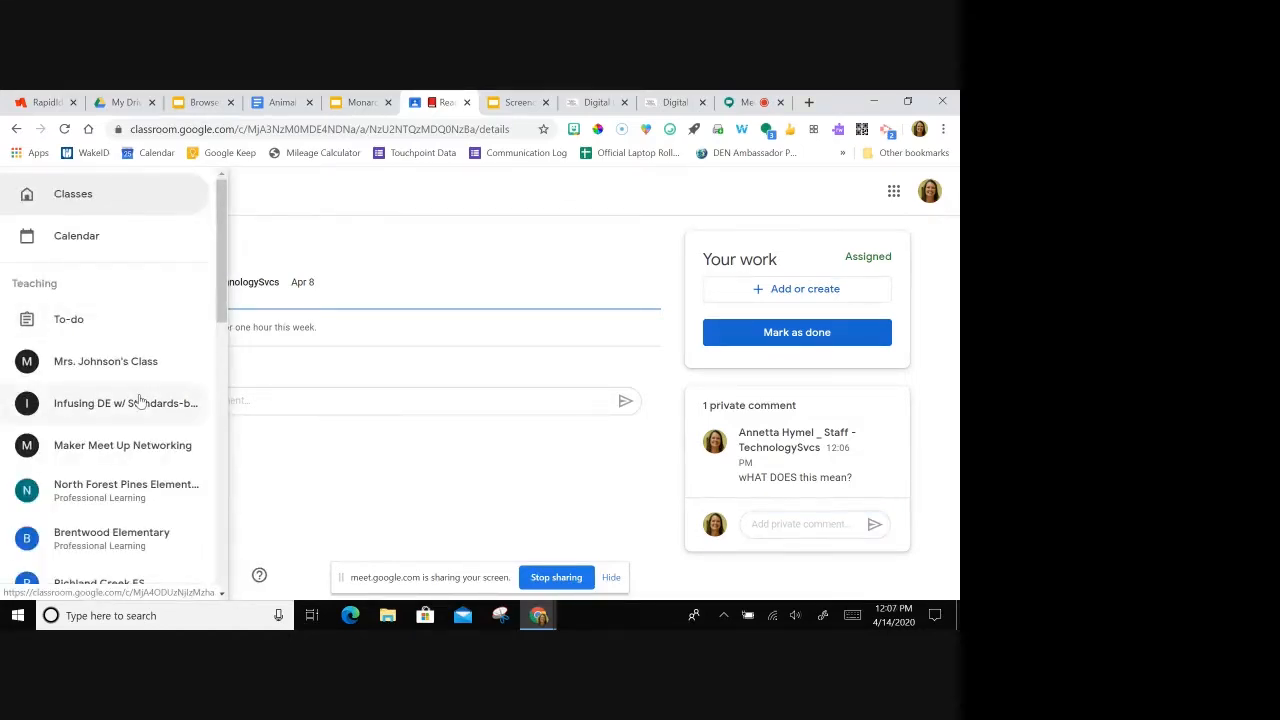
left_click_drag(217, 289, 228, 353)
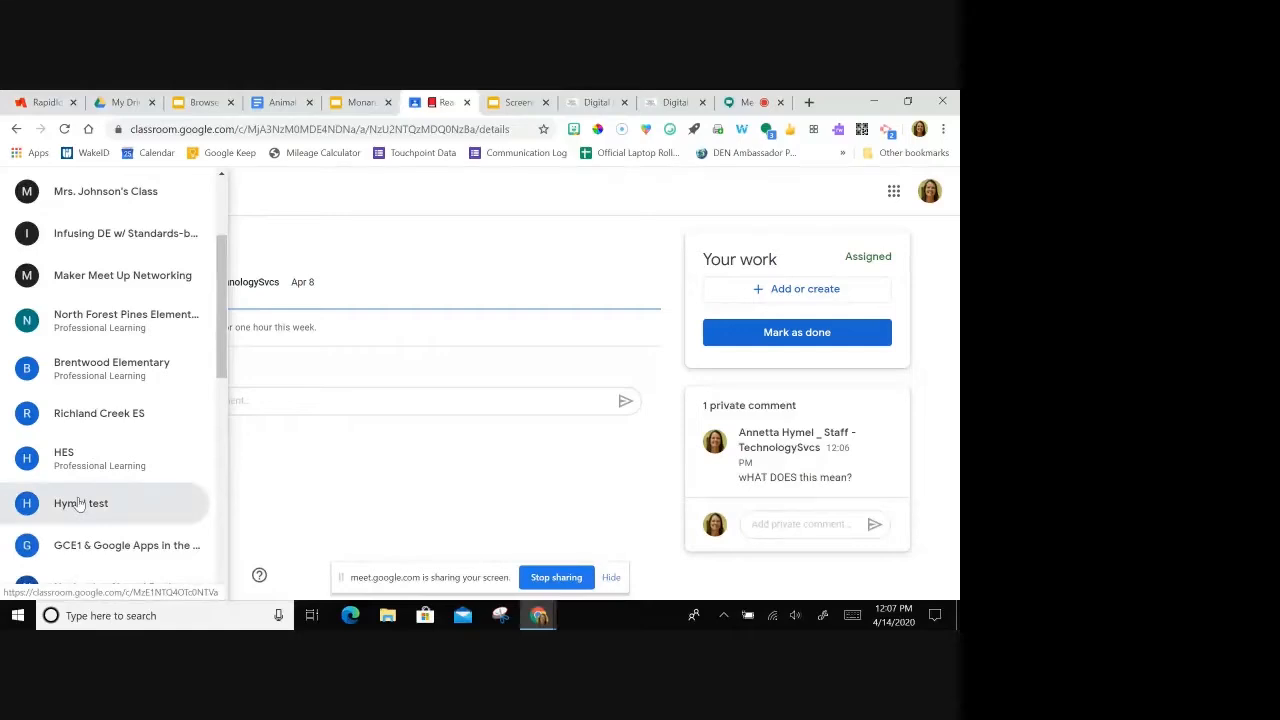
left_click(80, 503)
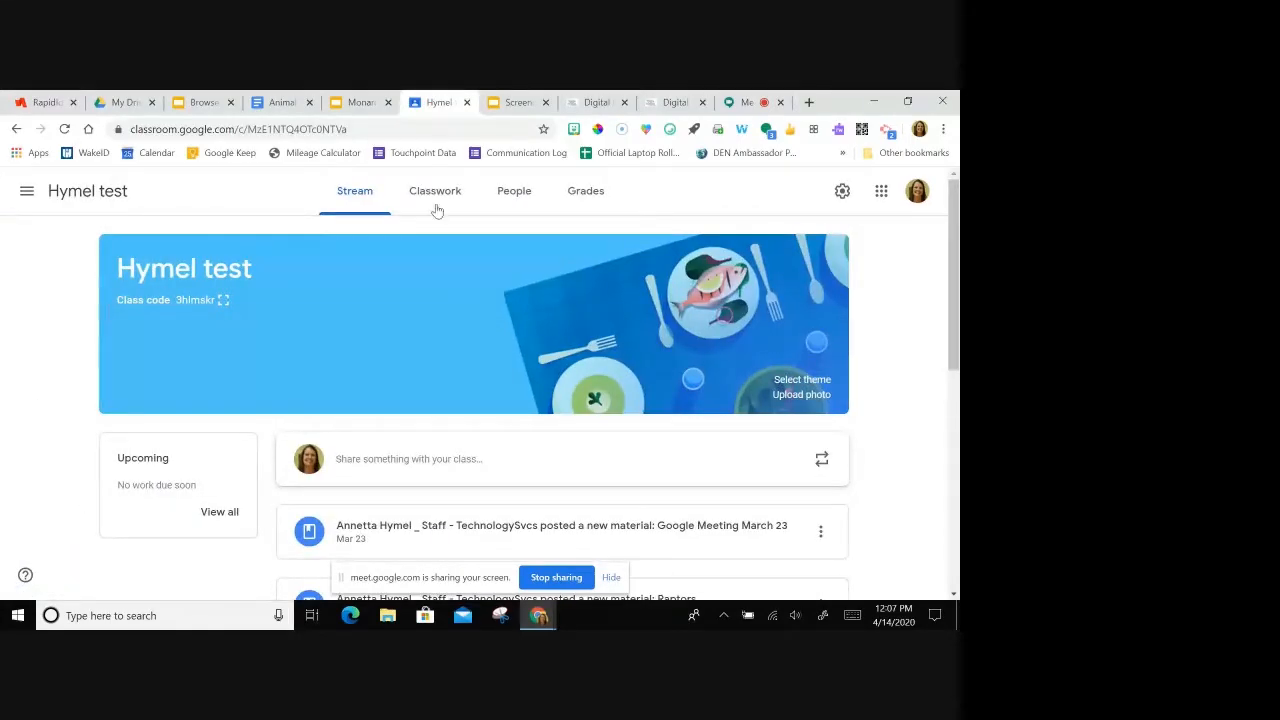
left_click(451, 200)
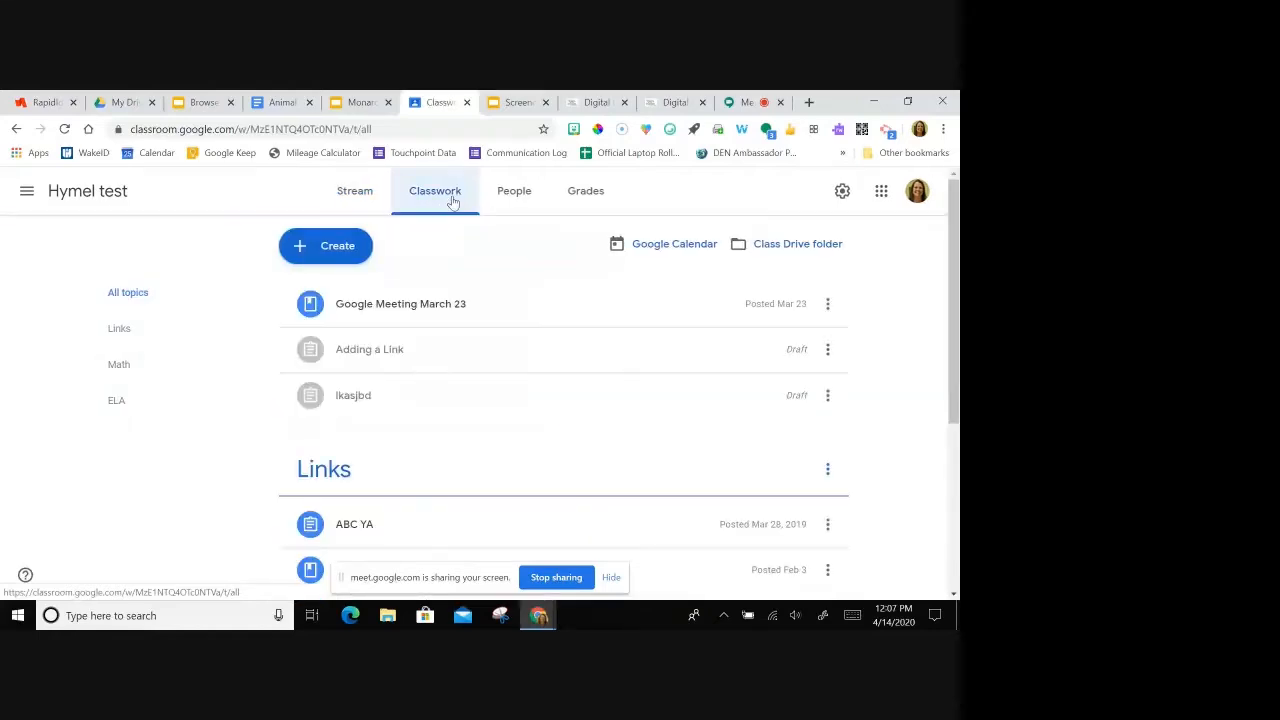
Create a new assignment titled "Morning Meeting".
left_click(349, 246)
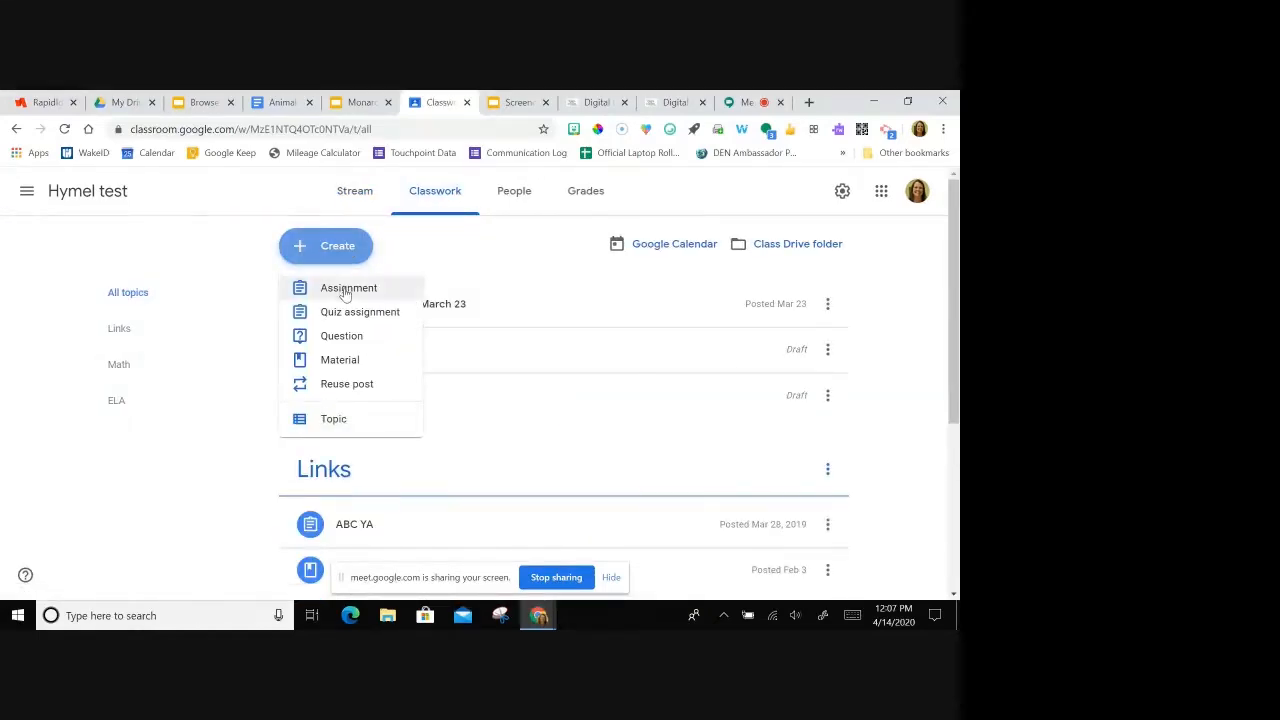
left_click(345, 289)
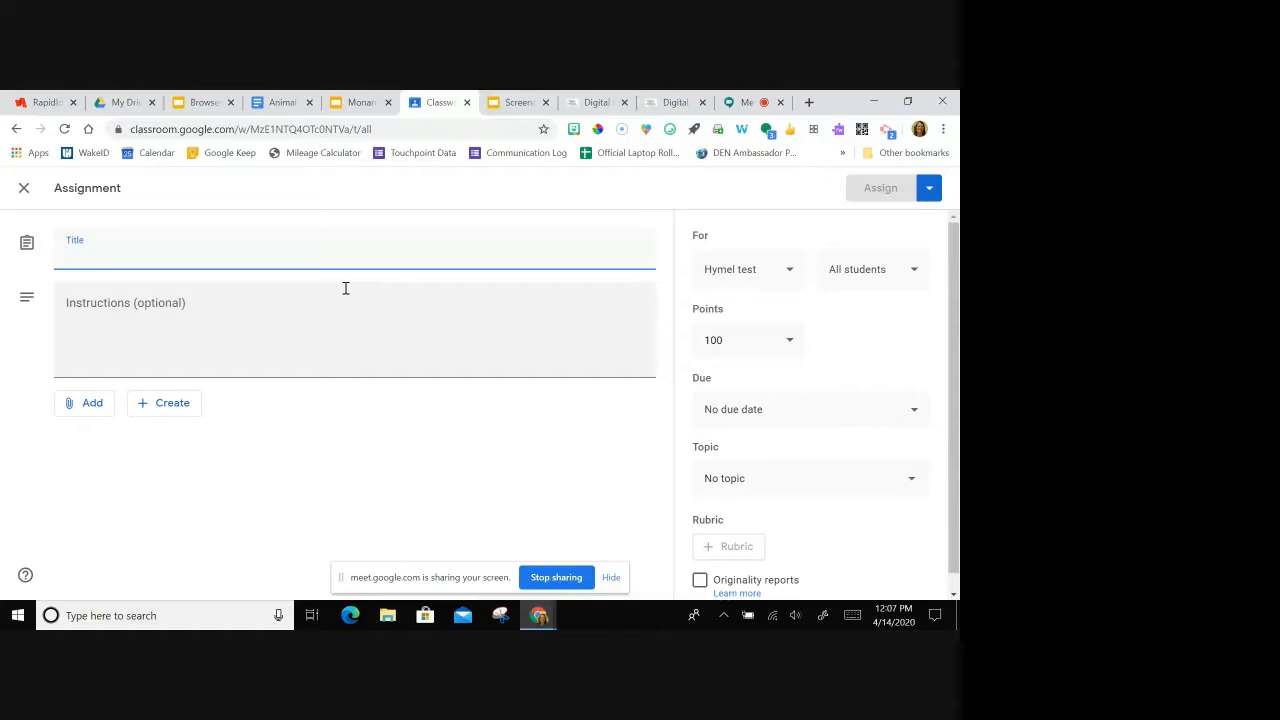
type("Morning Meet")
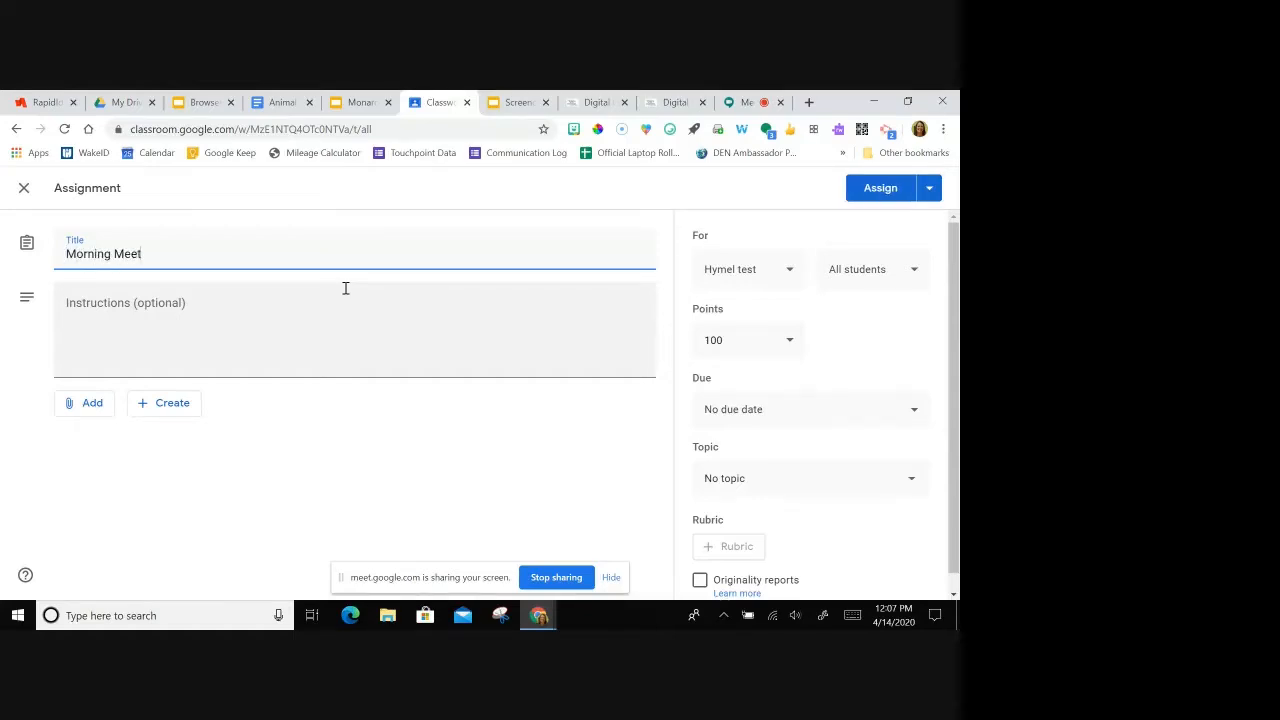
type("ing")
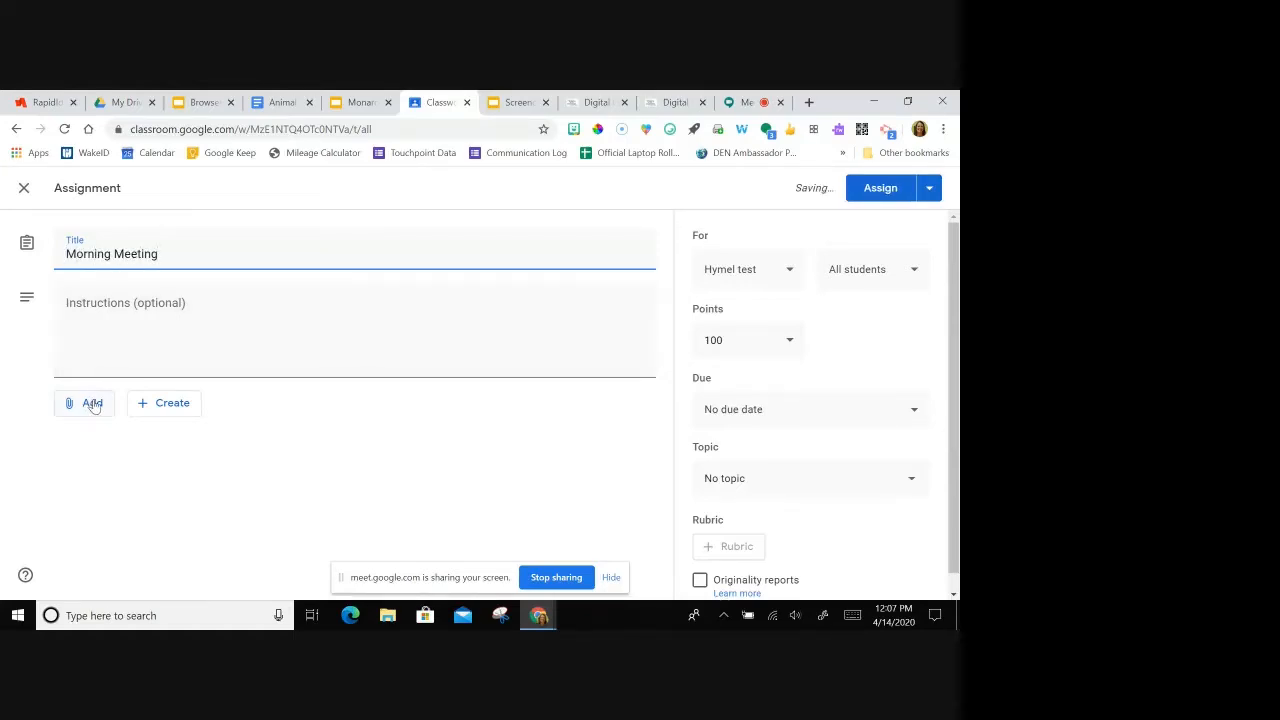
Attach the video "Trimming and Renaming Free Version.mp4" from Google Drive to the assignment.
left_click(93, 404)
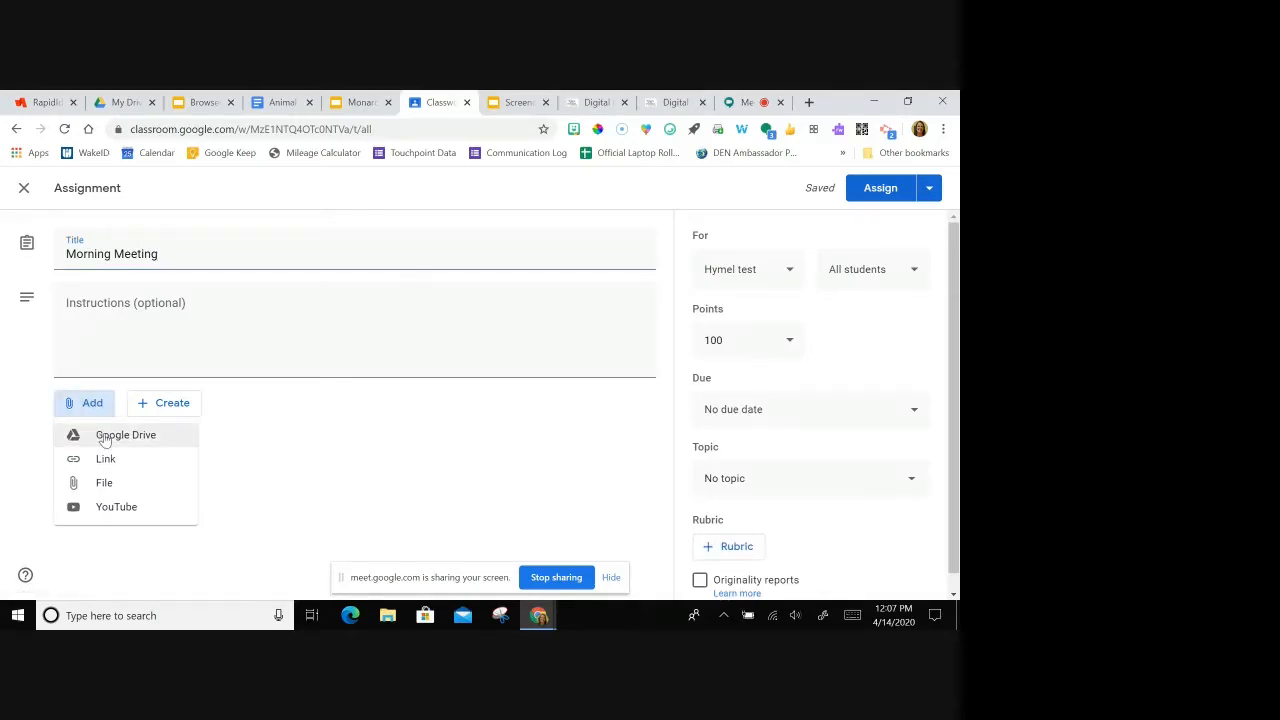
left_click(105, 436)
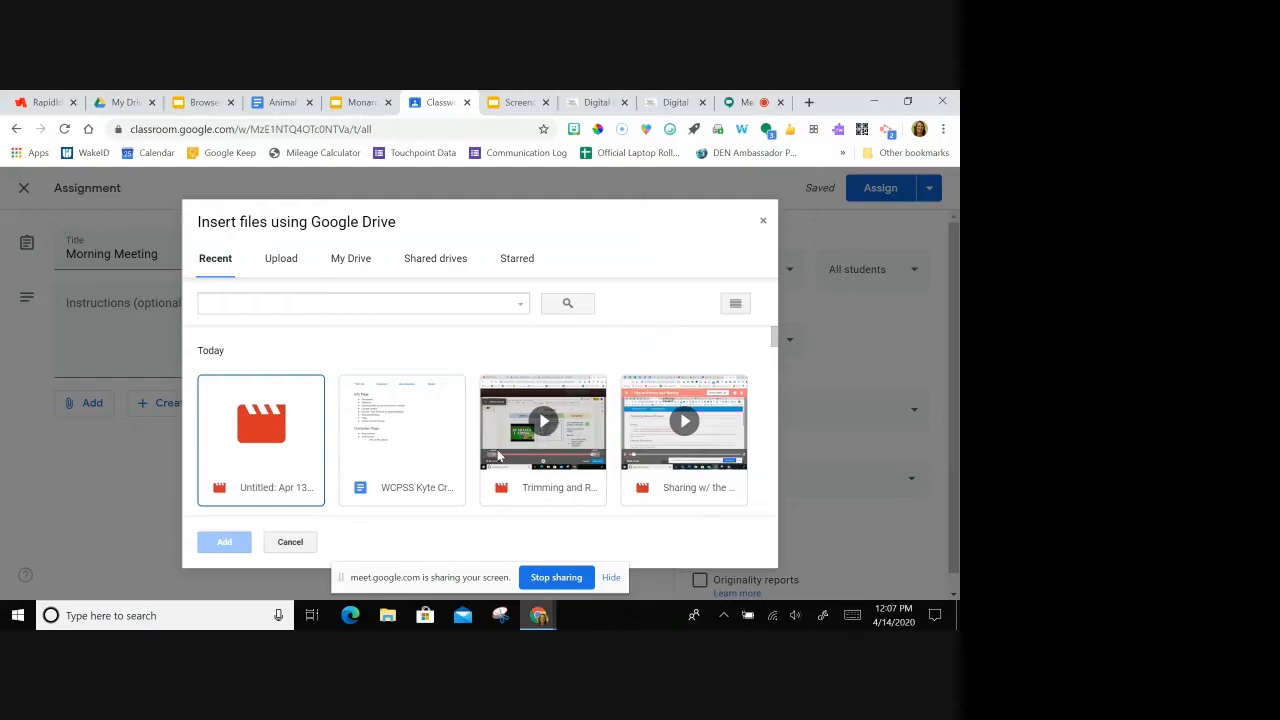
left_click(560, 460)
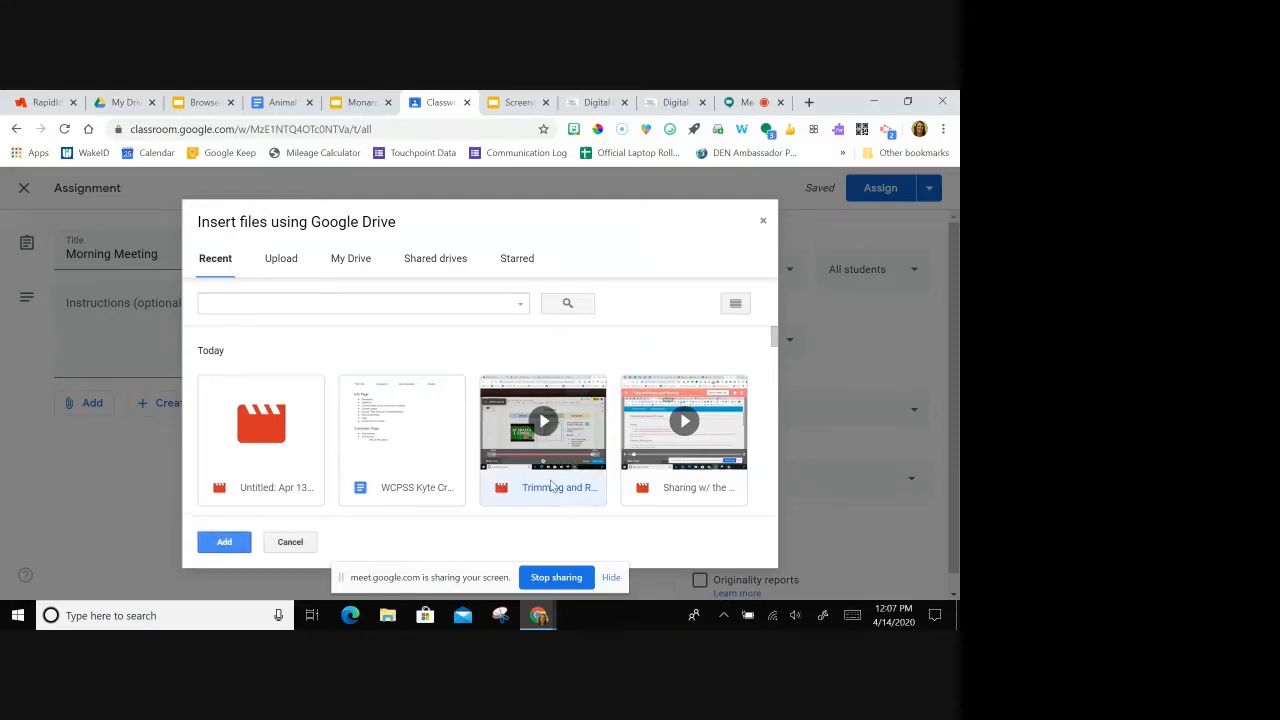
left_click(228, 541)
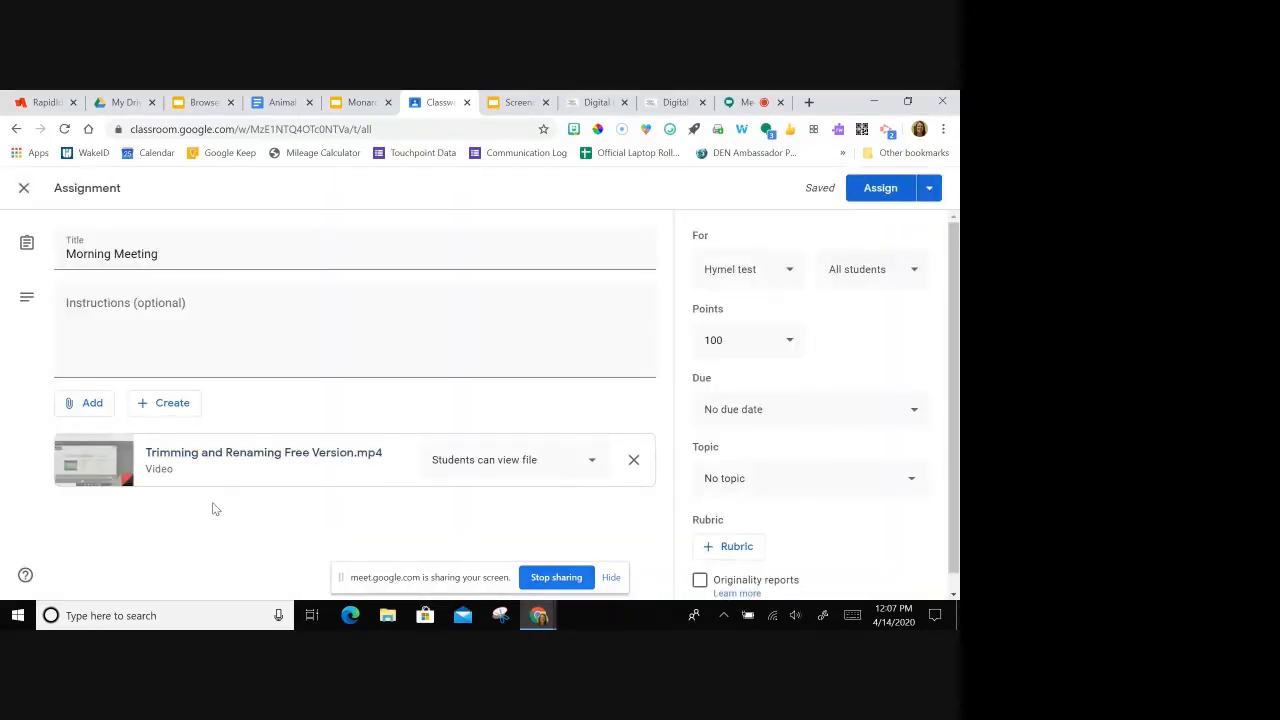
Enter the instructions "Watch this video" and assign the Morning Meeting assignment to the class.
left_click(99, 307)
type("Wat")
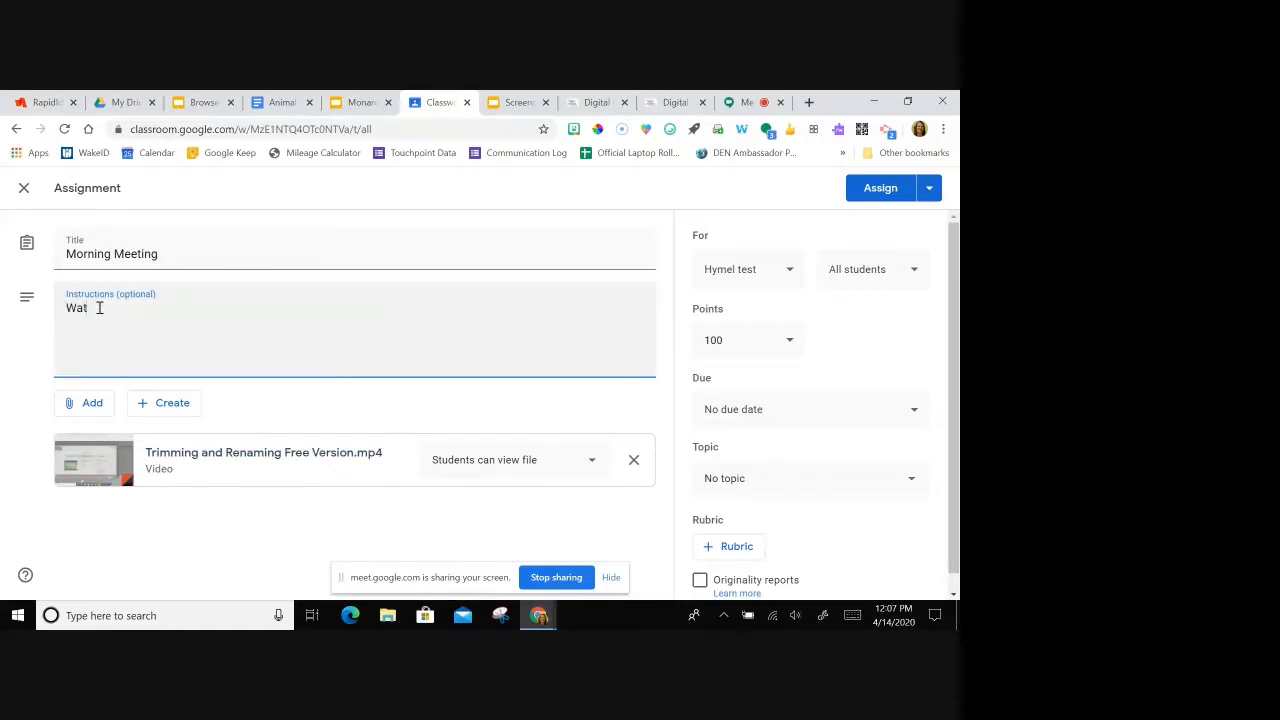
type("ch this video")
left_click(880, 190)
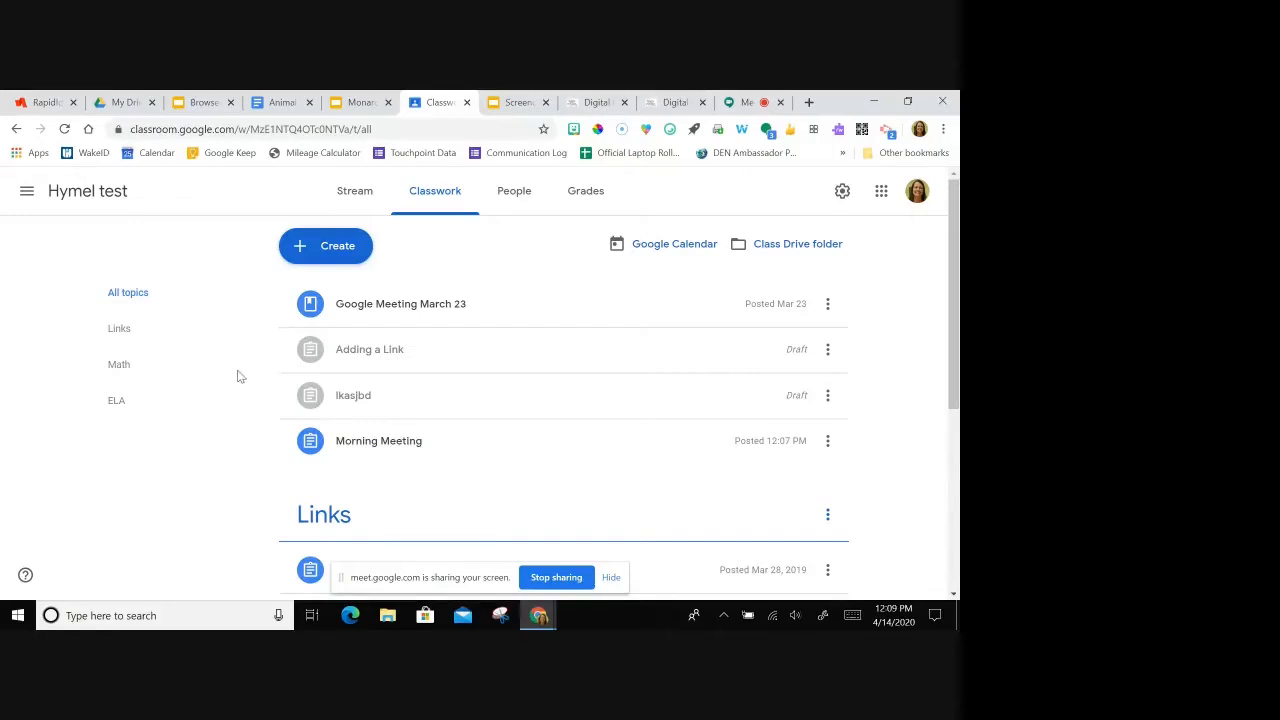
Switch to the Monarch Interactive Story presentation in Google Slides.
left_click(362, 104)
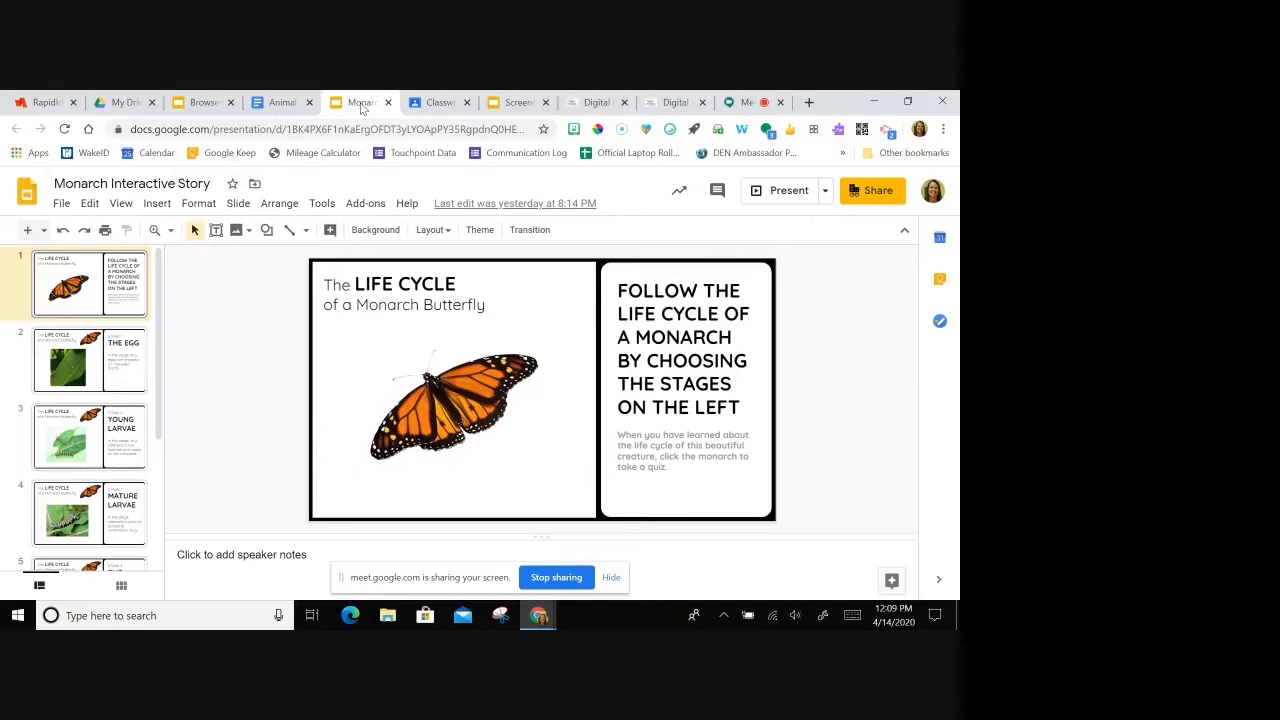
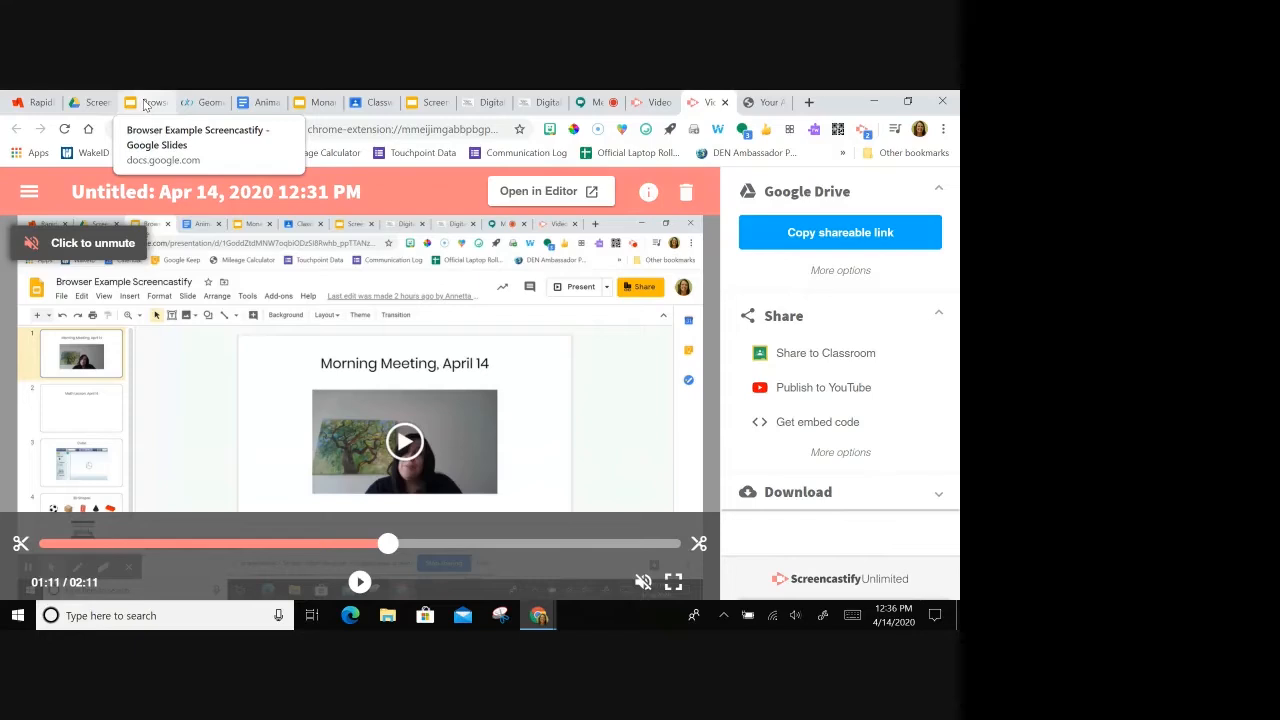
Start a Screencastify desktop recording with the microphone on, sharing the entire screen.
left_click(861, 130)
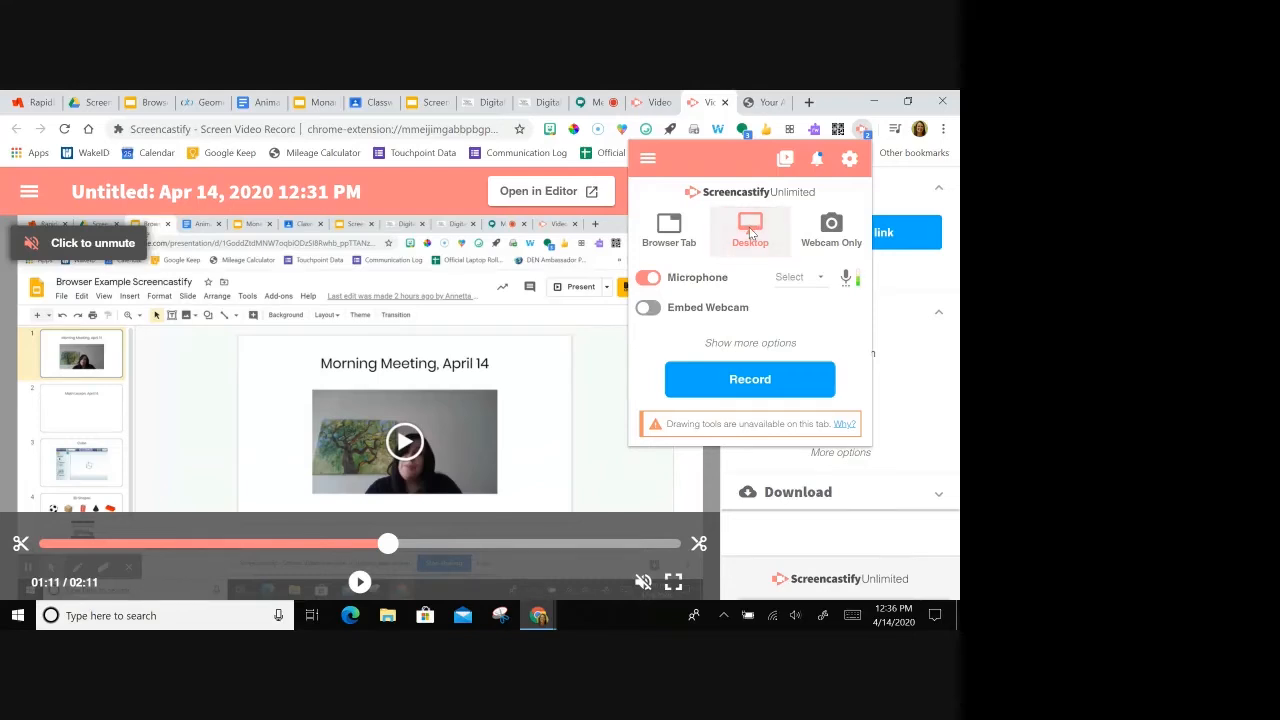
left_click(744, 386)
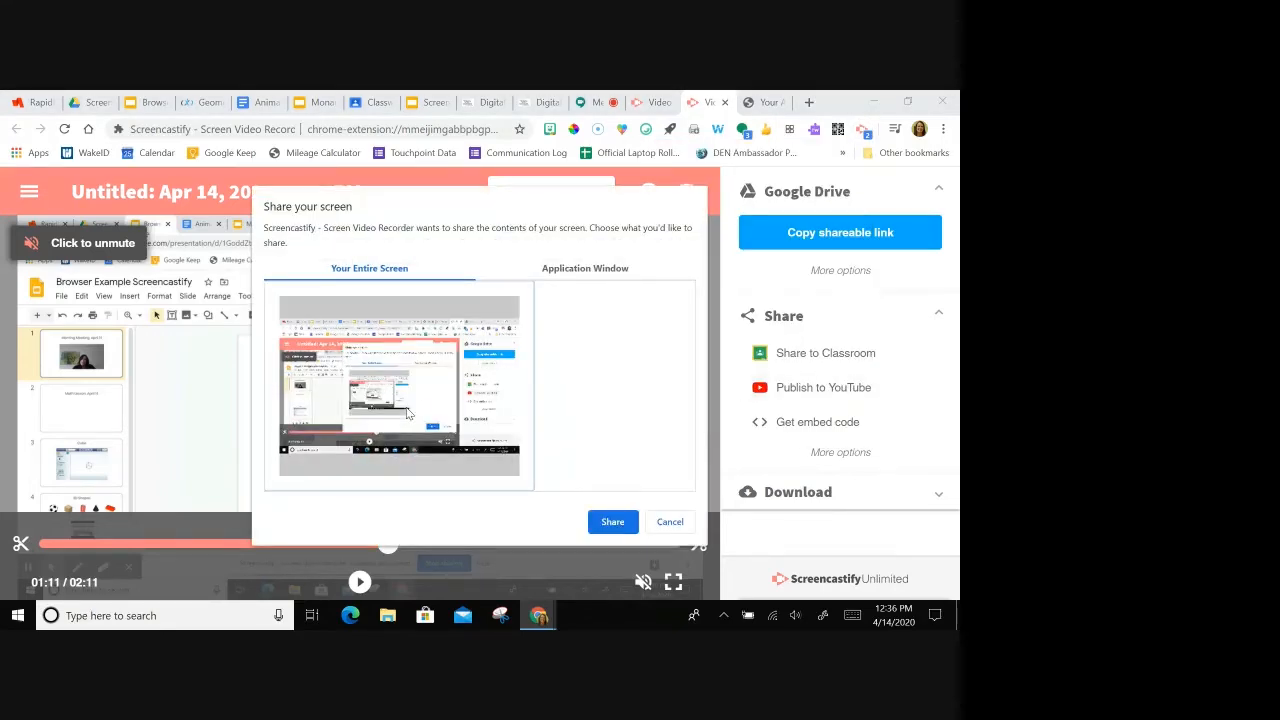
left_click(619, 526)
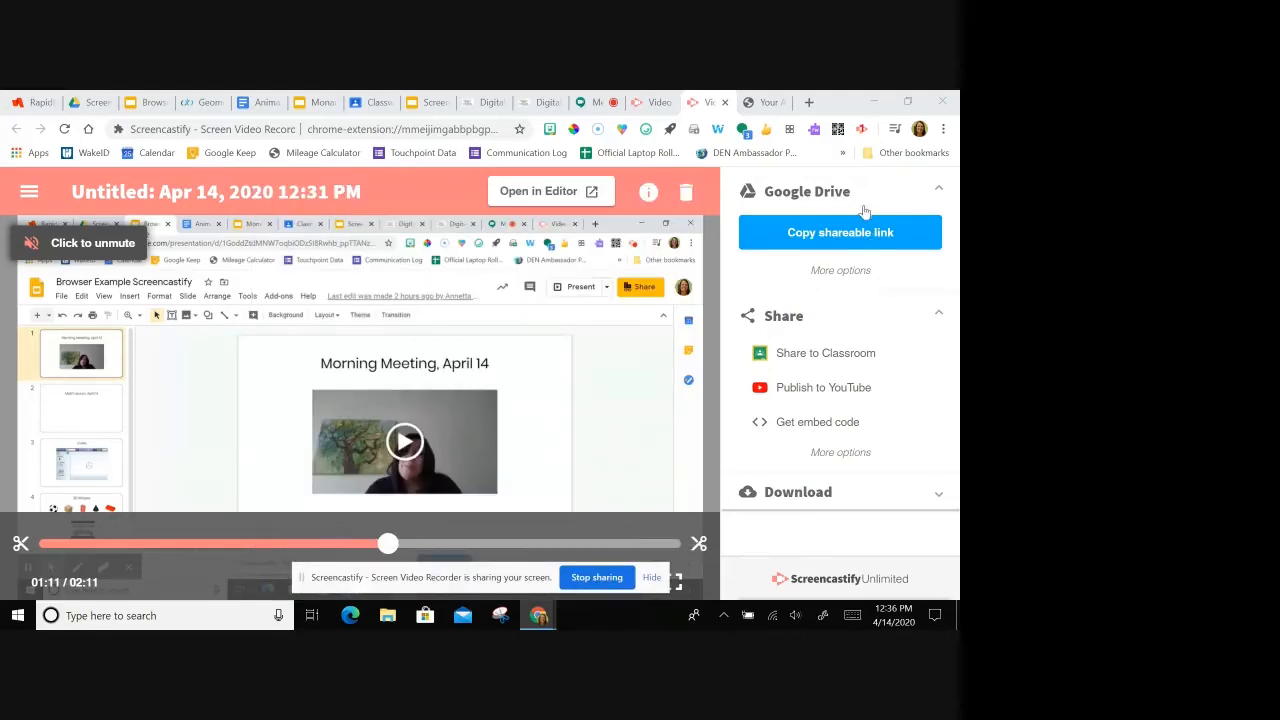
Minimize the browser and open a blank Sketchpad from the Windows Ink Workspace.
left_click(876, 102)
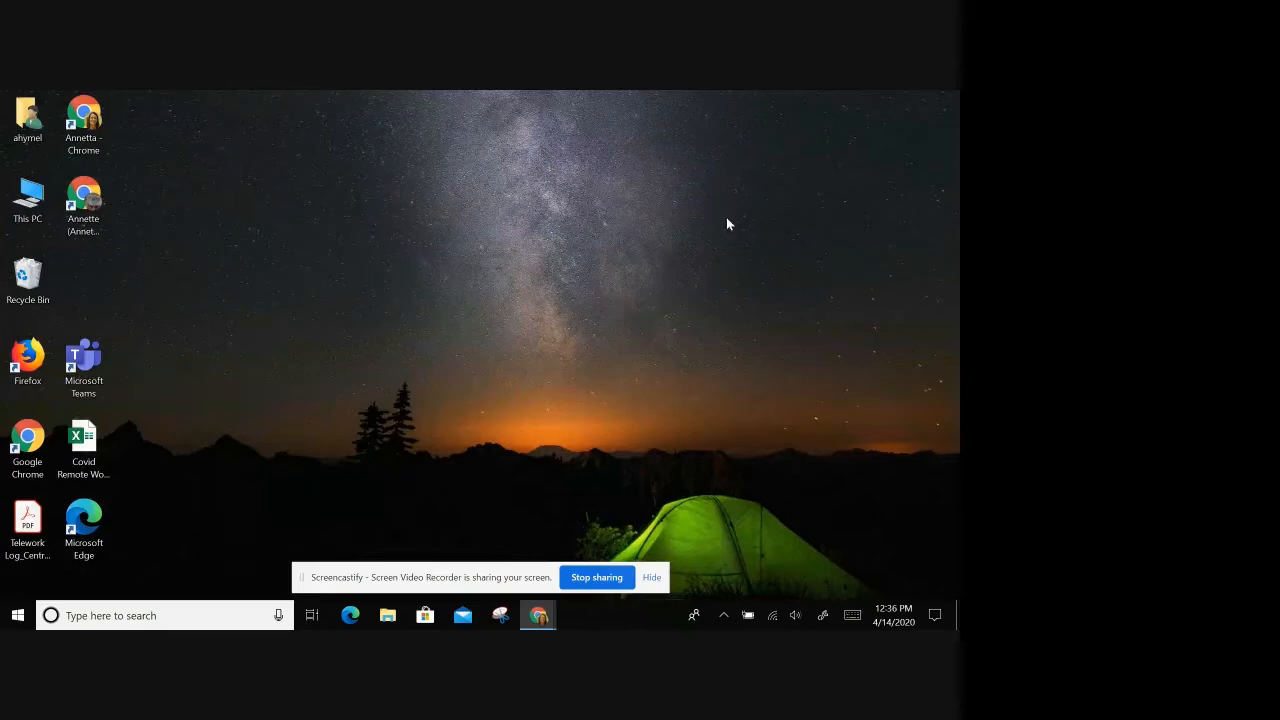
left_click(824, 619)
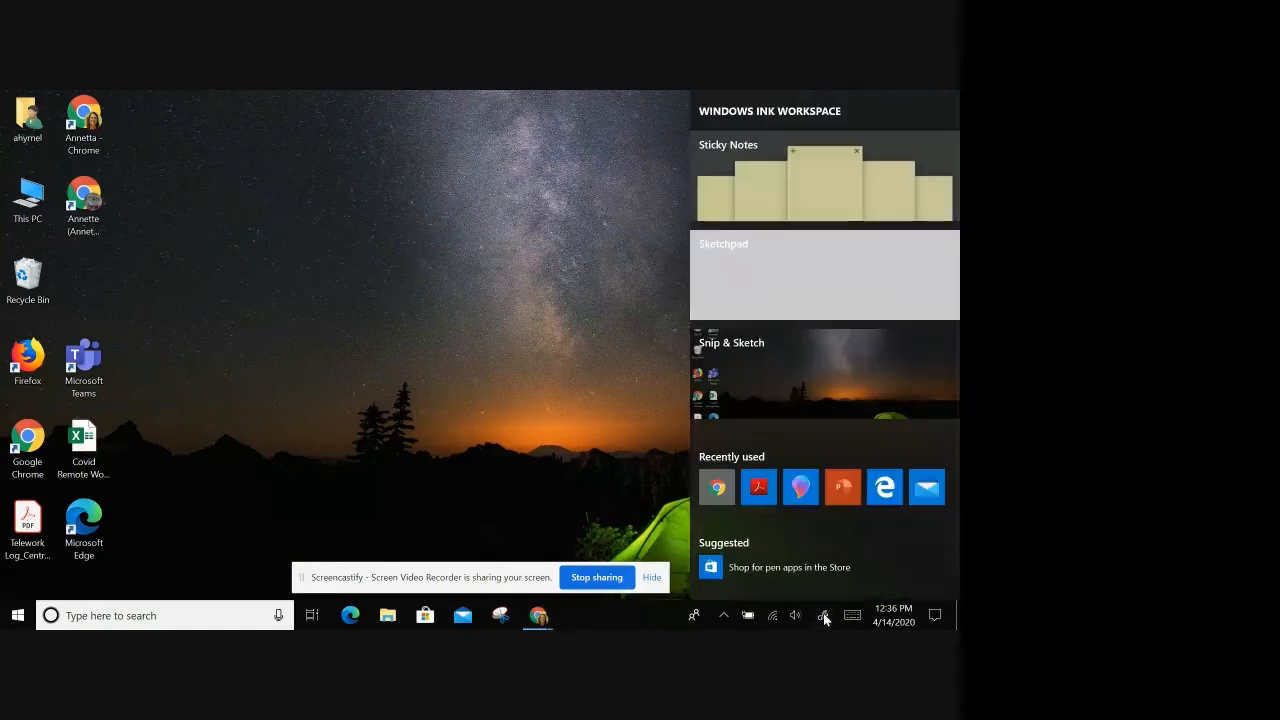
left_click(827, 262)
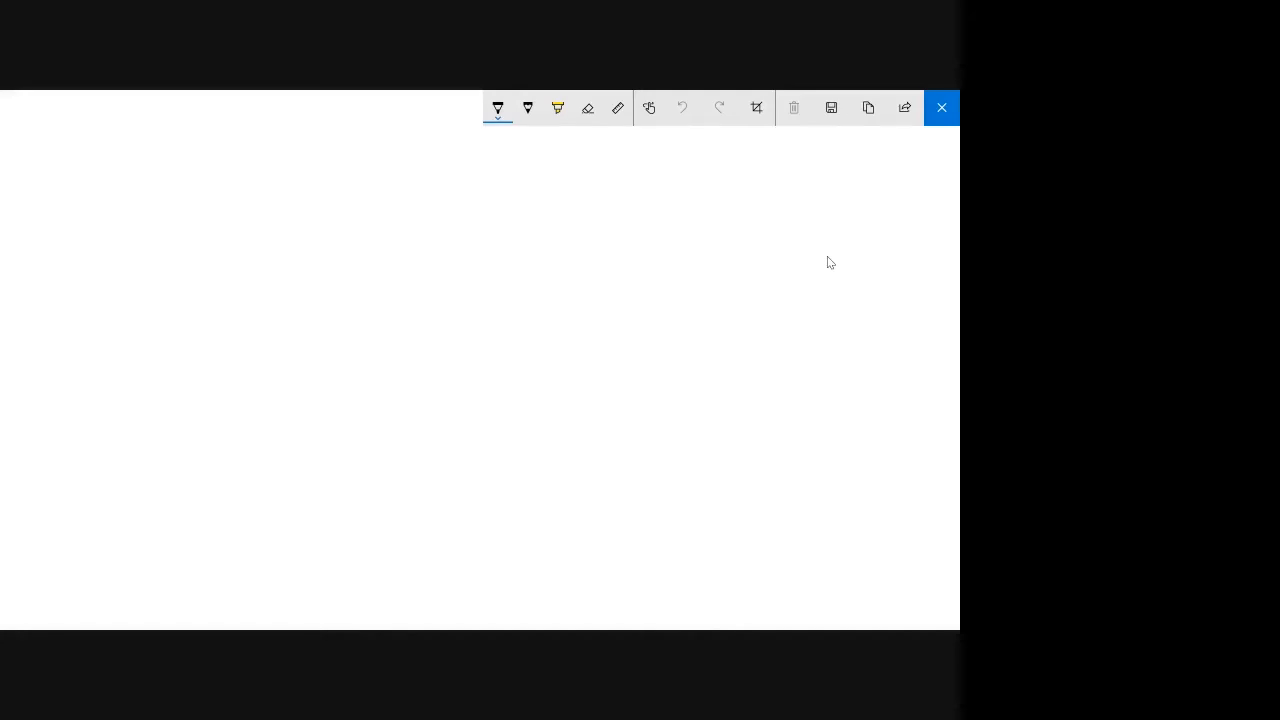
Handwrite the long division problem 521 divided by 2 in the upper-left area of the canvas.
mouse_move(53, 190)
left_mouse_down()
mouse_move(95, 255)
mouse_move(323, 146)
left_mouse_up()
mouse_move(140, 200)
left_mouse_down()
mouse_move(195, 212)
mouse_move(160, 241)
left_mouse_up()
left_click_drag(200, 180, 251, 245)
left_click_drag(273, 172, 269, 227)
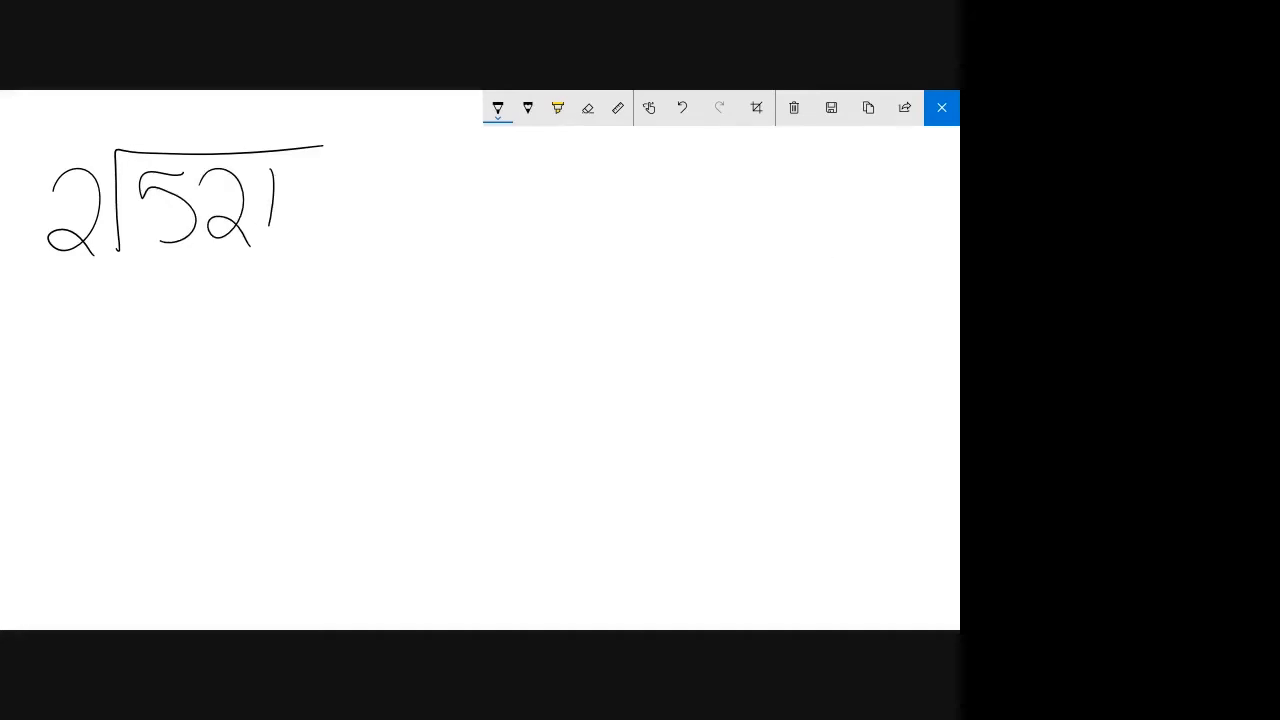
Handwrite the label "Long division" to the right of the division problem.
left_click_drag(494, 208, 518, 293)
mouse_move(538, 250)
left_mouse_down()
mouse_move(528, 280)
mouse_move(540, 256)
left_mouse_up()
mouse_move(556, 290)
left_mouse_down()
mouse_move(560, 252)
mouse_move(584, 292)
left_mouse_up()
mouse_move(620, 258)
left_mouse_down()
mouse_move(600, 285)
mouse_move(605, 325)
left_mouse_up()
left_click_drag(662, 244, 648, 280)
mouse_move(664, 218)
left_mouse_down()
mouse_move(668, 280)
mouse_move(722, 276)
left_mouse_up()
mouse_move(728, 236)
left_mouse_down()
mouse_move(732, 276)
mouse_move(746, 278)
left_mouse_up()
left_click_drag(776, 236, 777, 272)
mouse_move(788, 240)
left_mouse_down()
mouse_move(815, 268)
mouse_move(840, 266)
left_mouse_up()
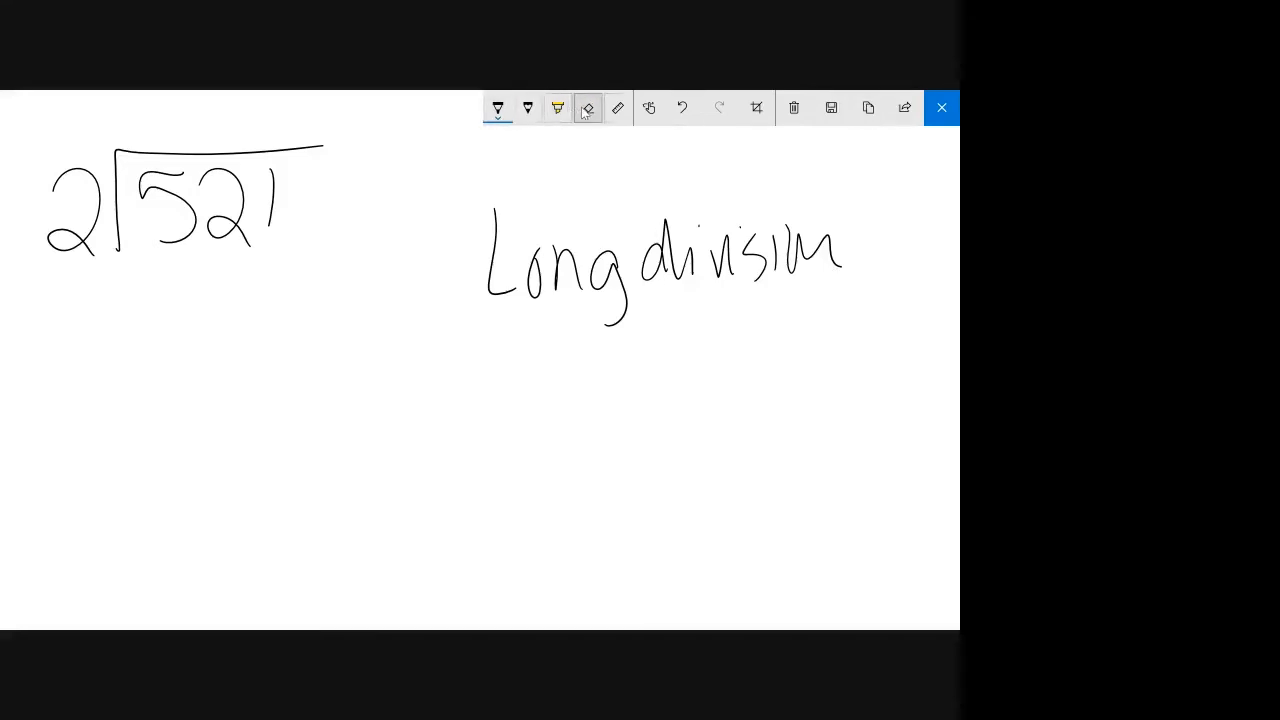
Clear the whole sketch and draw a smiley face with two eyes and a mouth near the canvas centre.
left_click(794, 110)
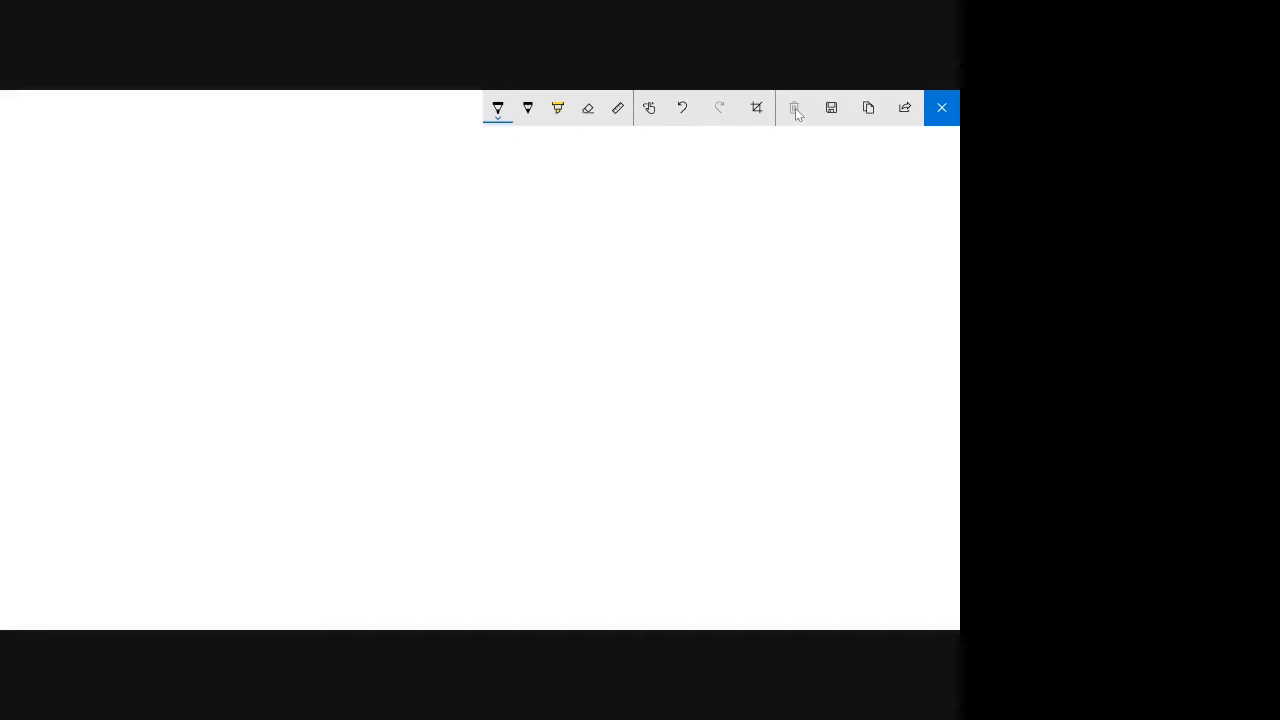
mouse_move(427, 249)
left_mouse_down()
mouse_move(492, 460)
mouse_move(393, 268)
mouse_move(436, 321)
left_mouse_up()
left_click_drag(478, 282, 483, 302)
left_click_drag(414, 355, 520, 330)
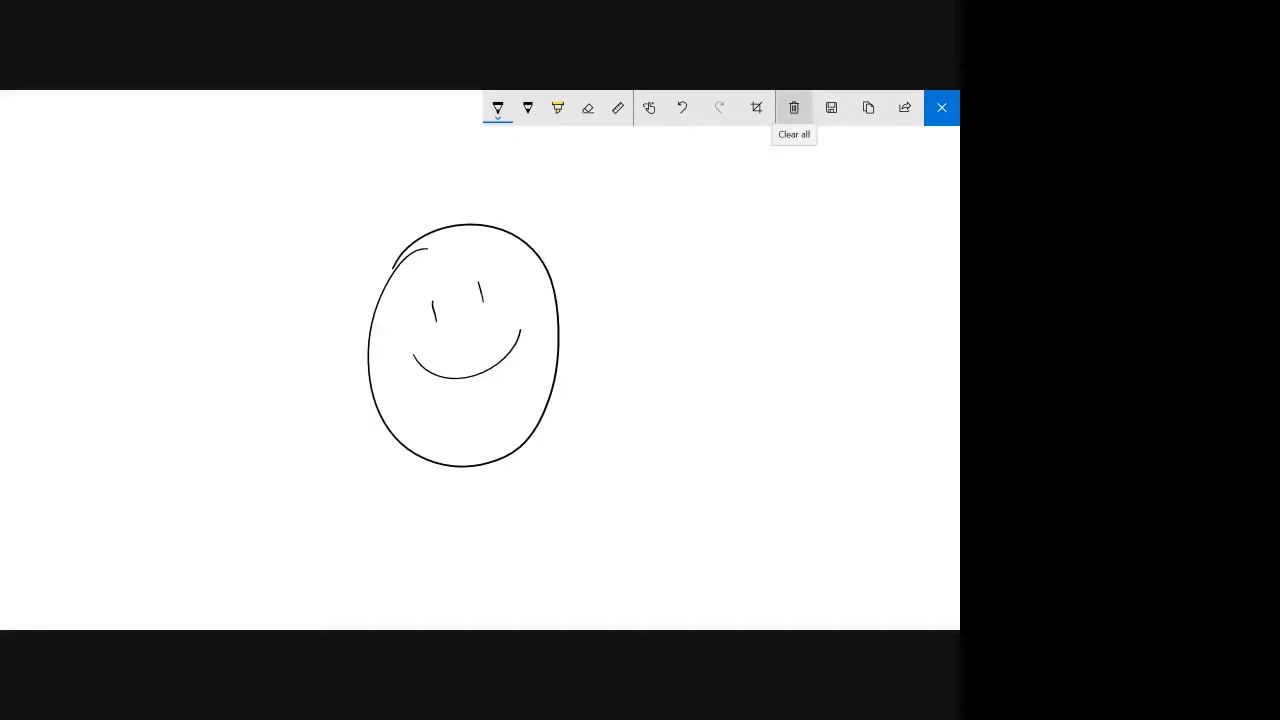
Close Sketchpad, return to the Chrome window and stop the desktop recording.
left_click(941, 110)
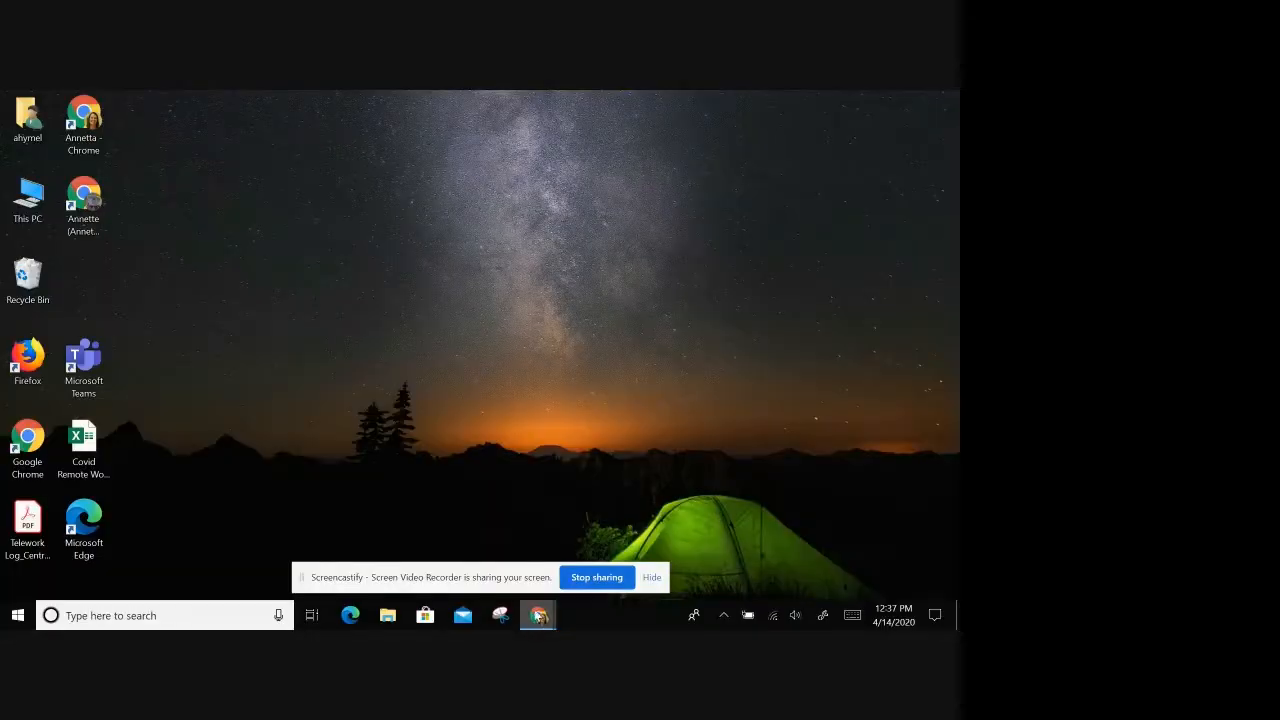
mouse_move(539, 615)
left_click(375, 550)
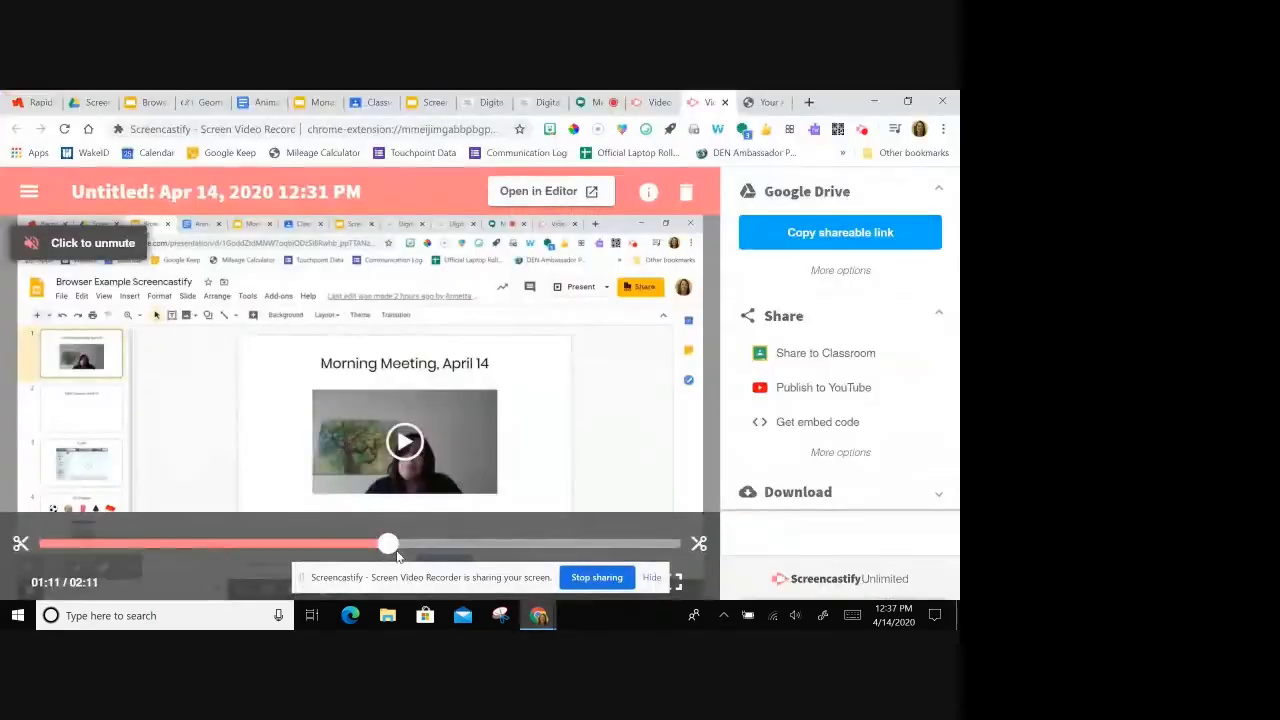
left_click(858, 132)
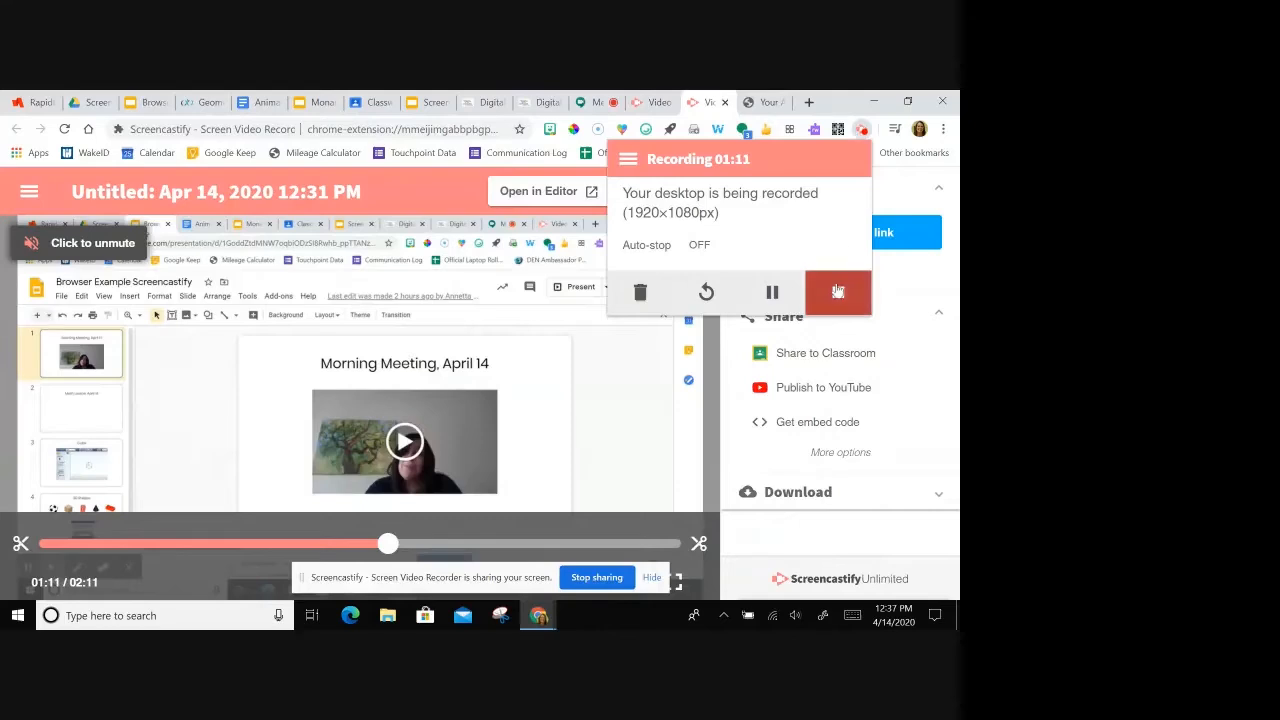
left_click(840, 291)
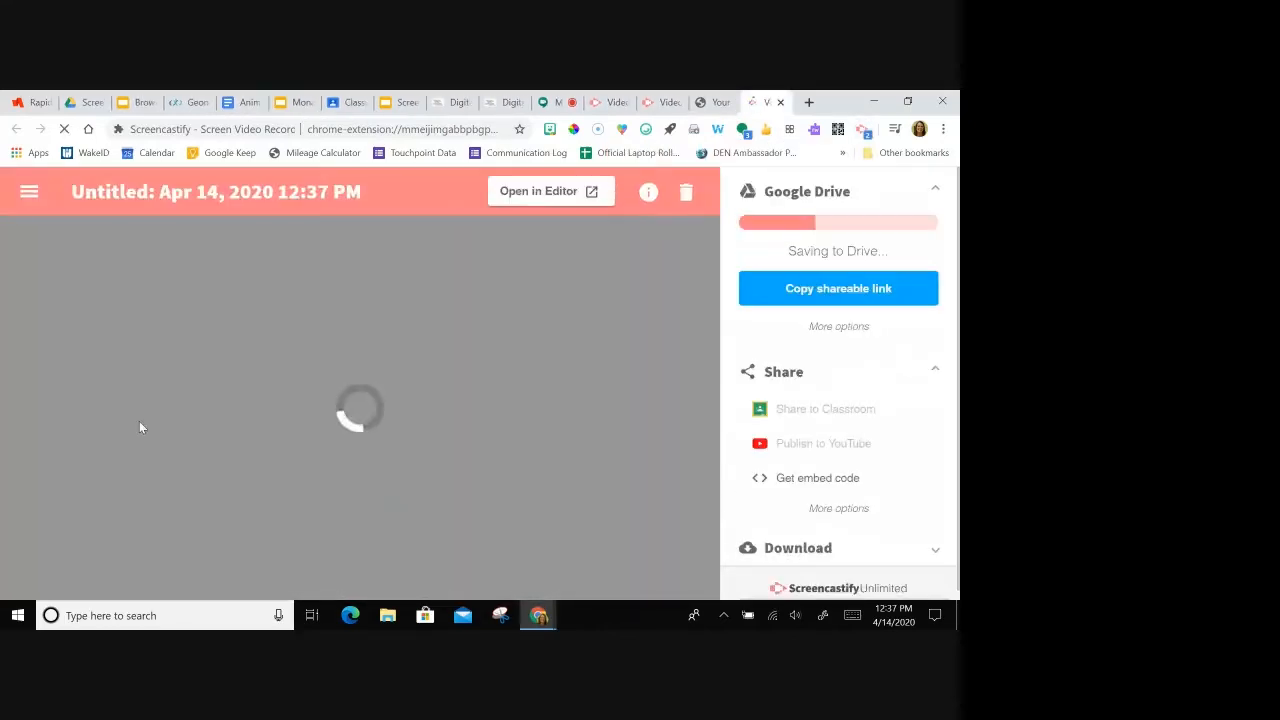
Play the new desktop recording and skip ahead in it to review the content.
left_click(361, 585)
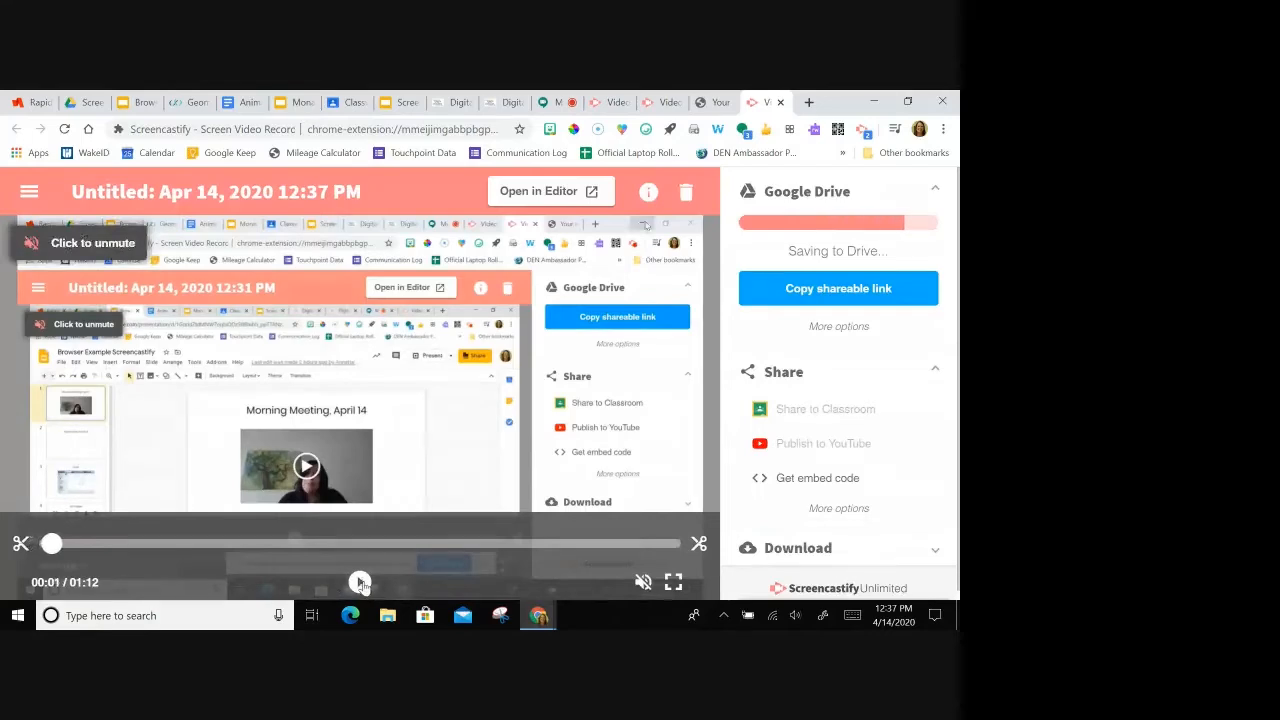
left_click_drag(48, 542, 295, 563)
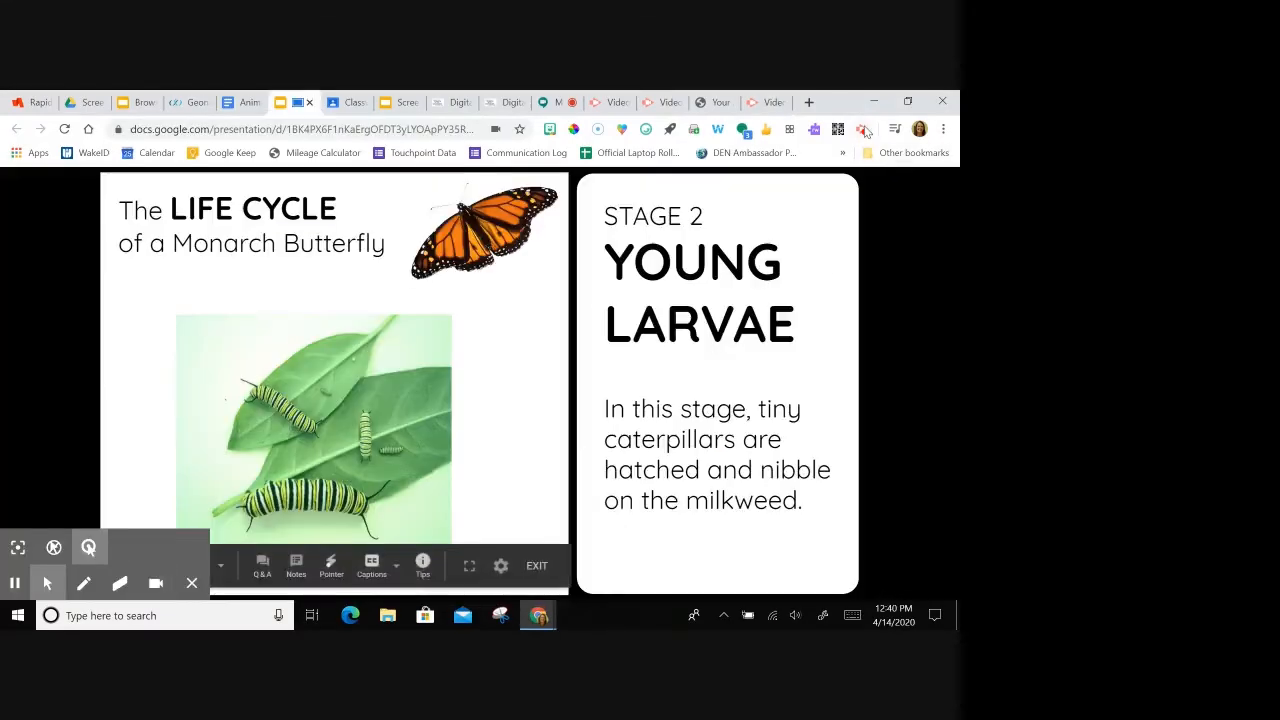
Stop the browser tab recording of the Monarch butterfly life cycle slides.
left_click(862, 129)
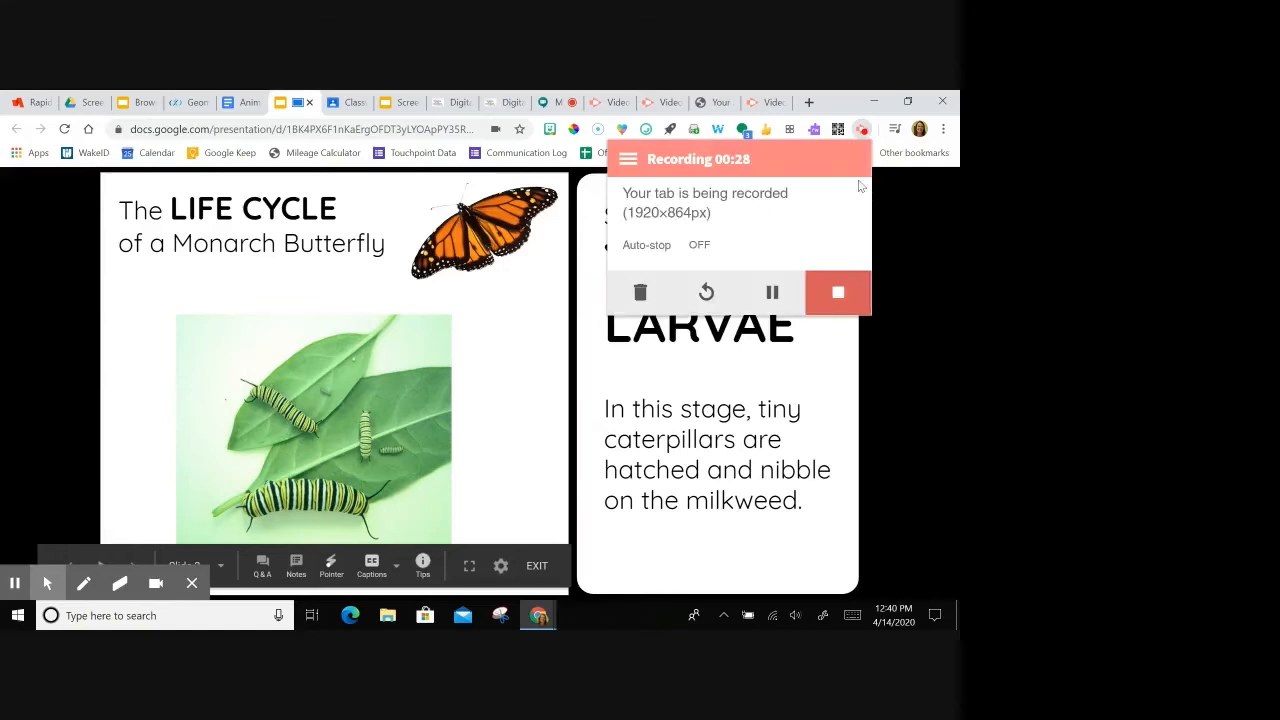
left_click(830, 303)
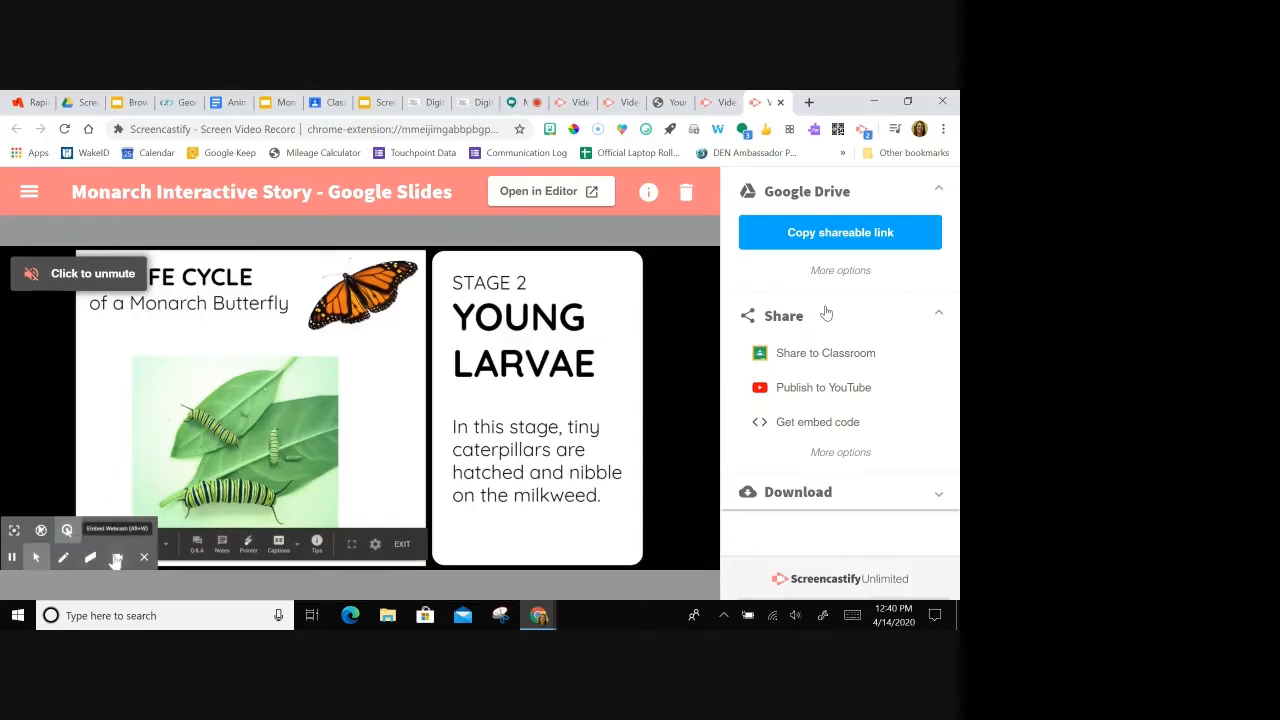
Minimize the browser, reopen the smiley face drawing in Sketchpad, close it and return to the Chrome window.
left_click(873, 102)
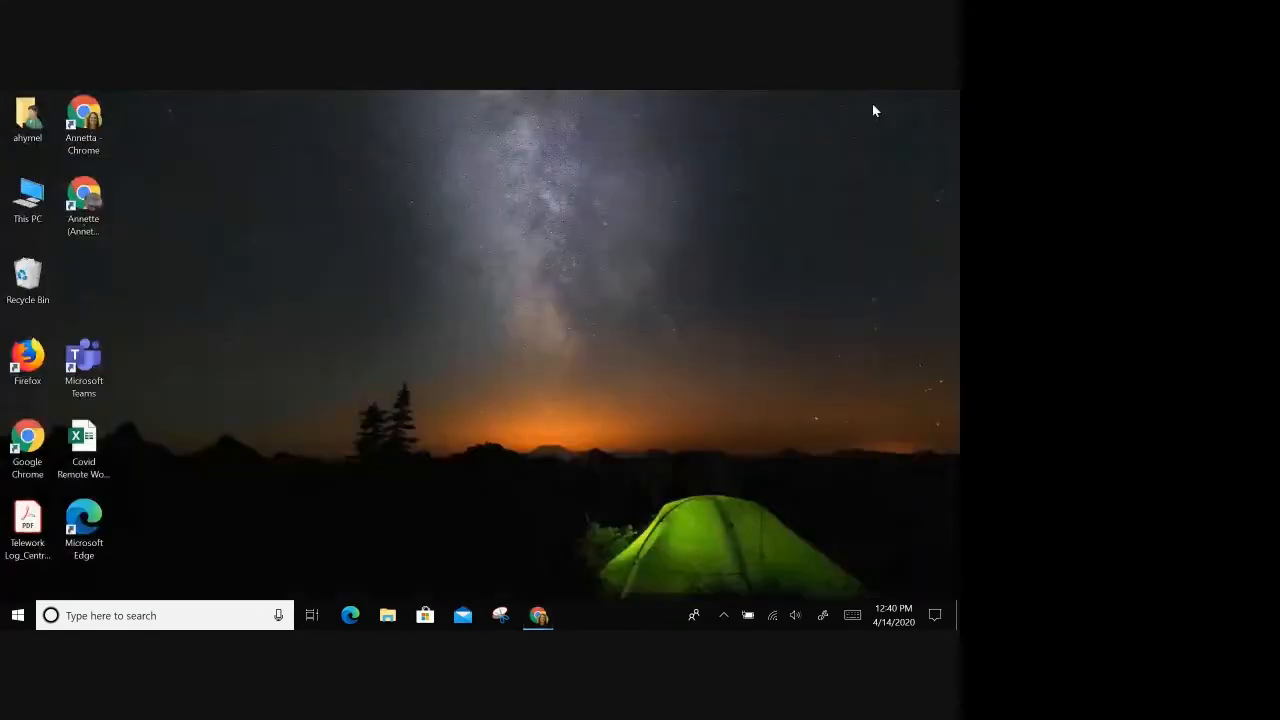
left_click(822, 615)
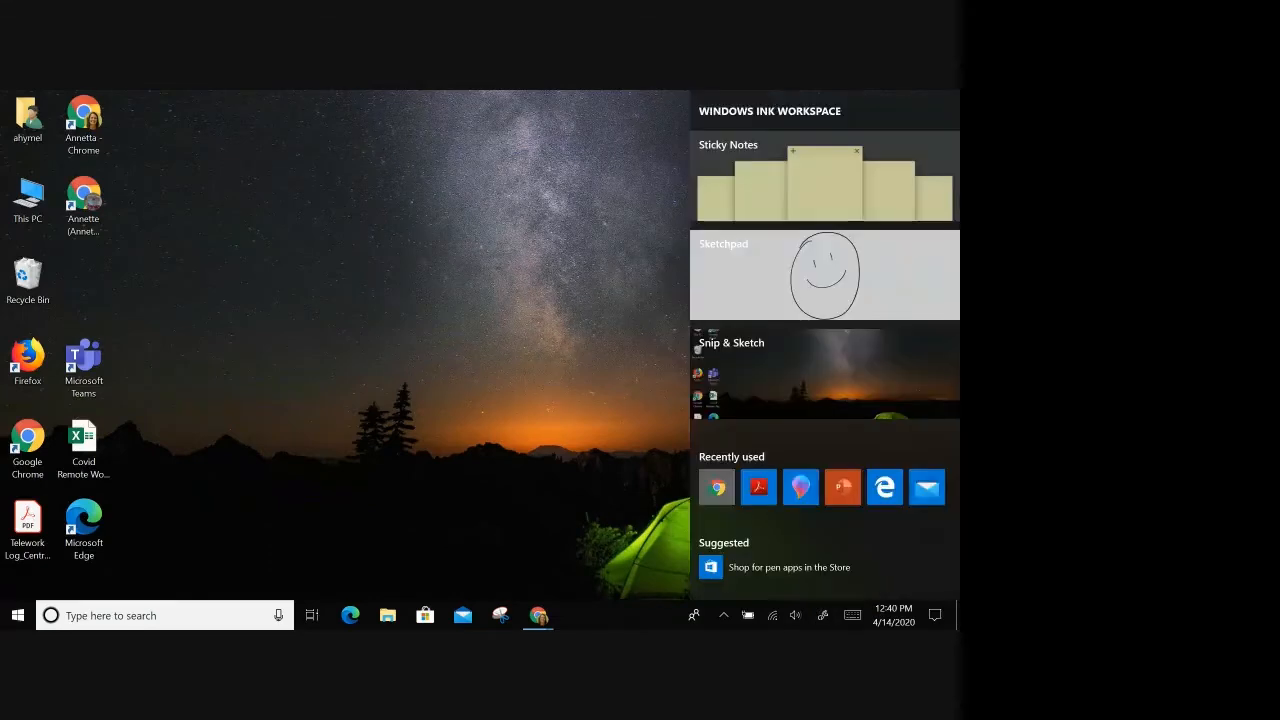
left_click(785, 300)
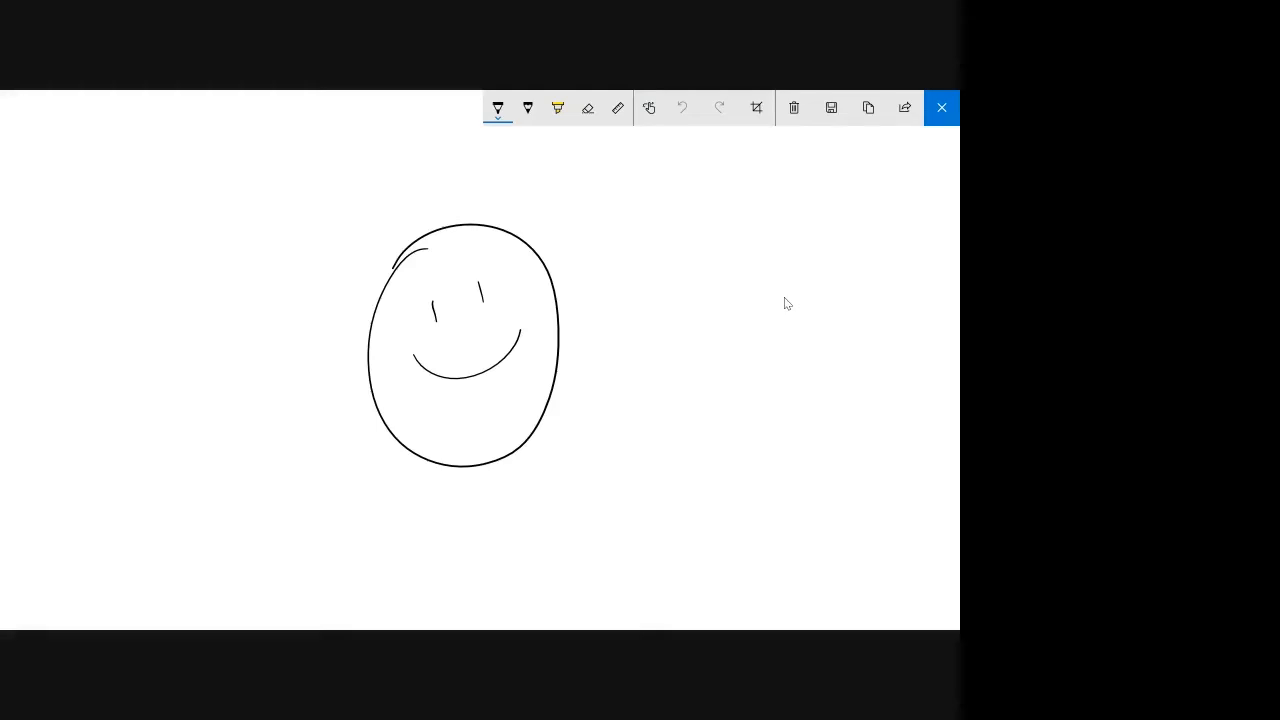
left_click(939, 120)
mouse_move(538, 615)
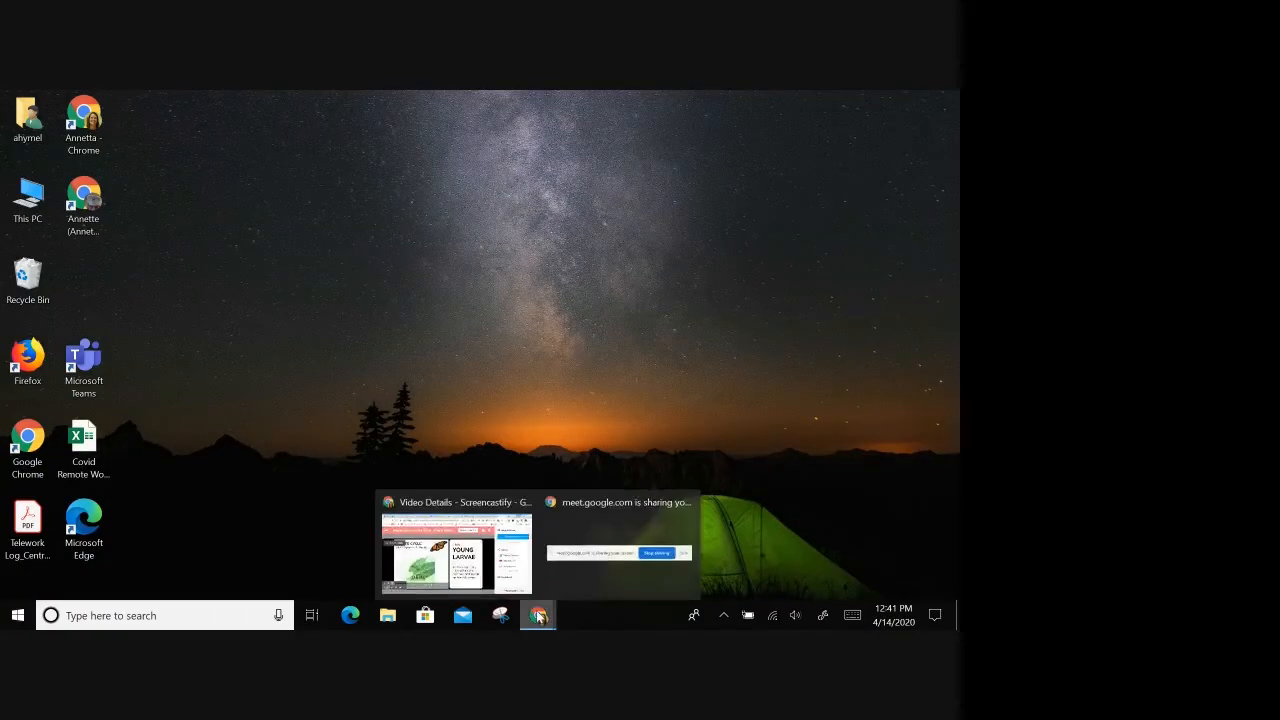
left_click(486, 553)
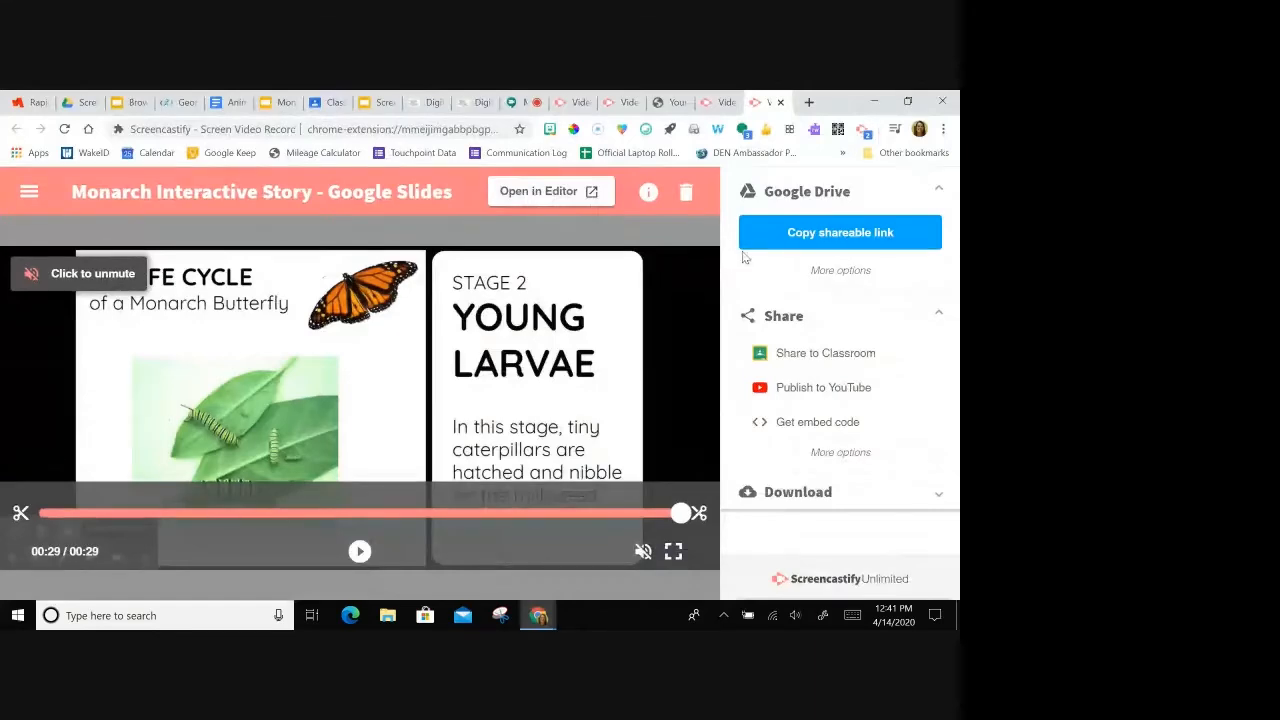
Show again how to reach Sketchpad from the desktop through the Windows Ink Workspace.
left_click(877, 106)
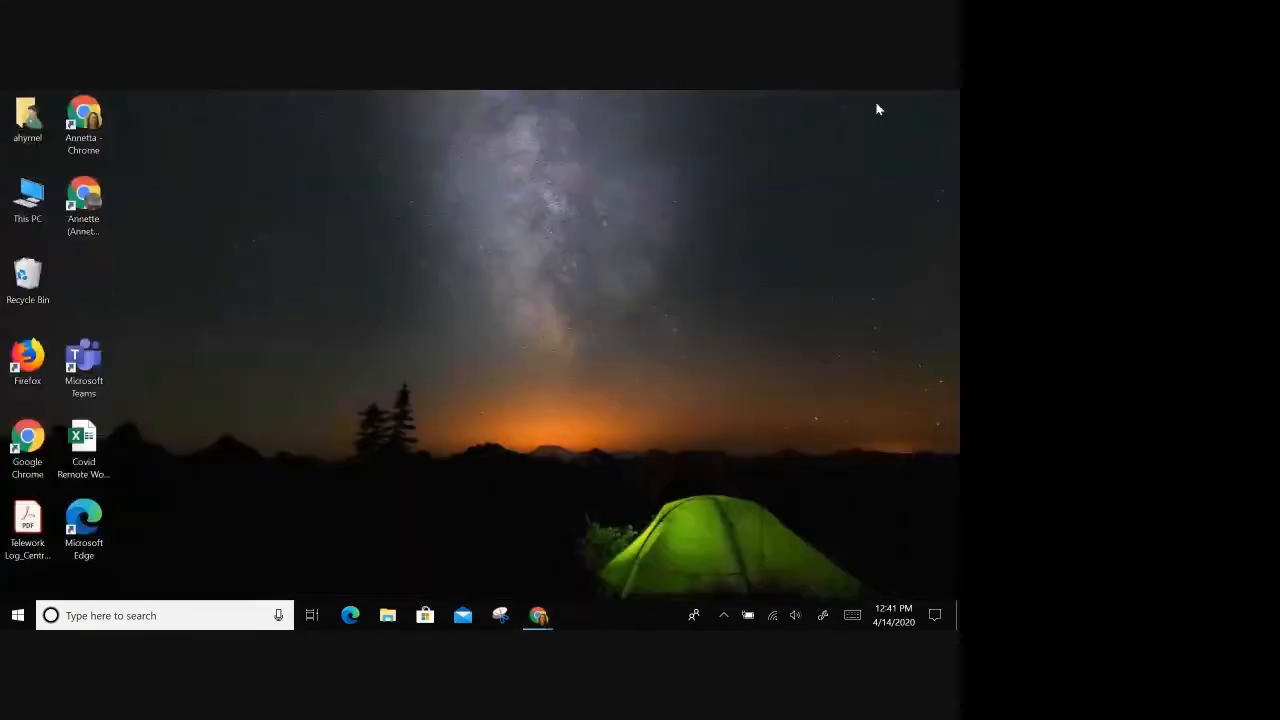
left_click(824, 616)
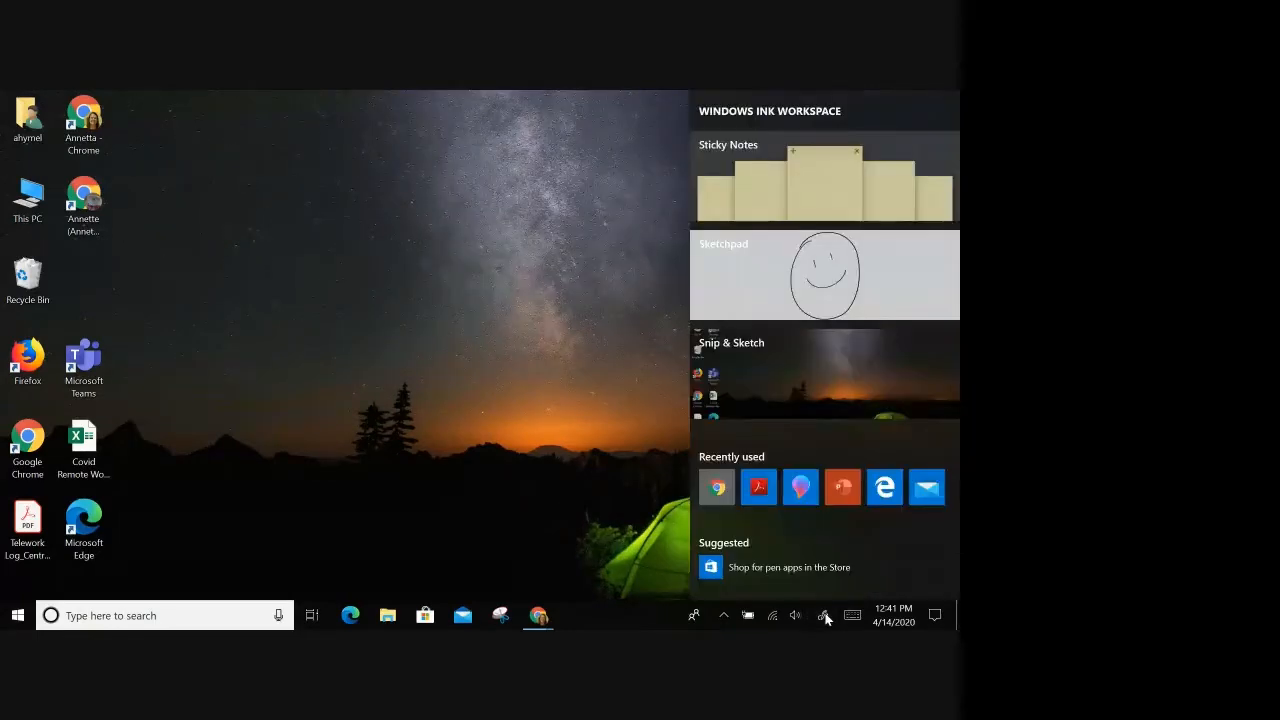
left_click(873, 284)
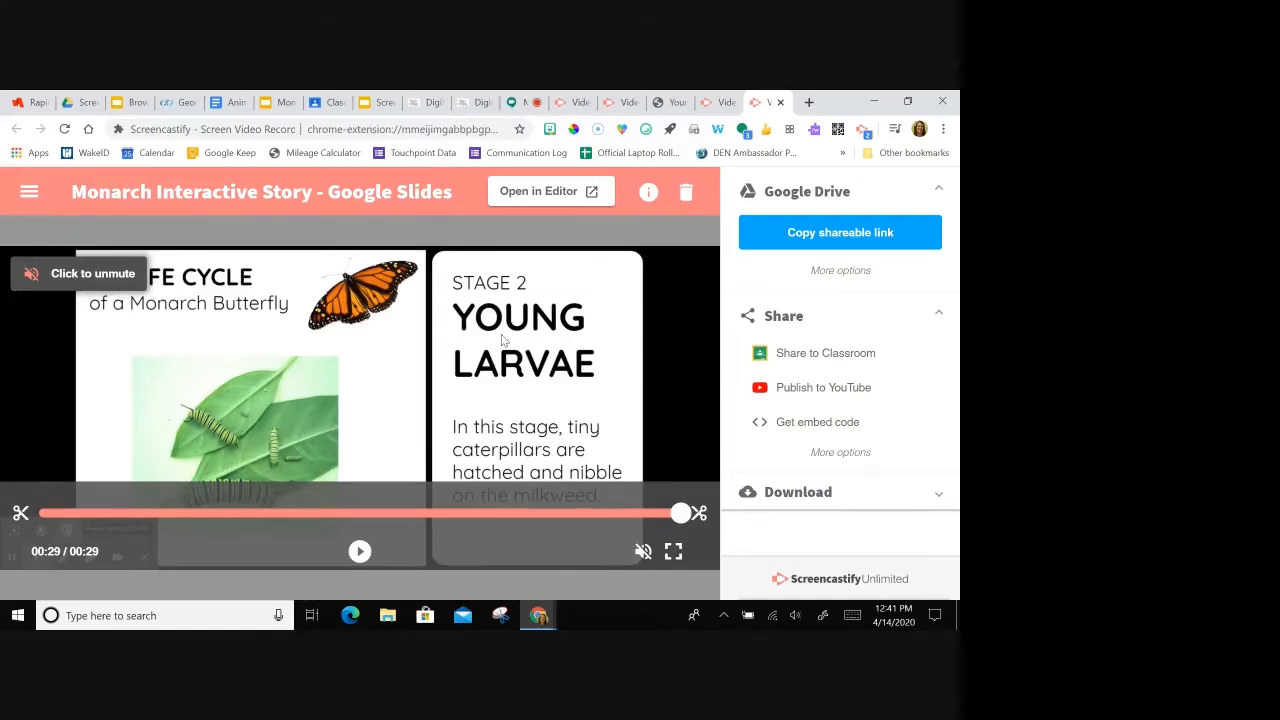
Switch to the "Screencastify: Lunch & Learn" slides, present from the Today slide and advance to Screencastify Tips.
left_click(379, 110)
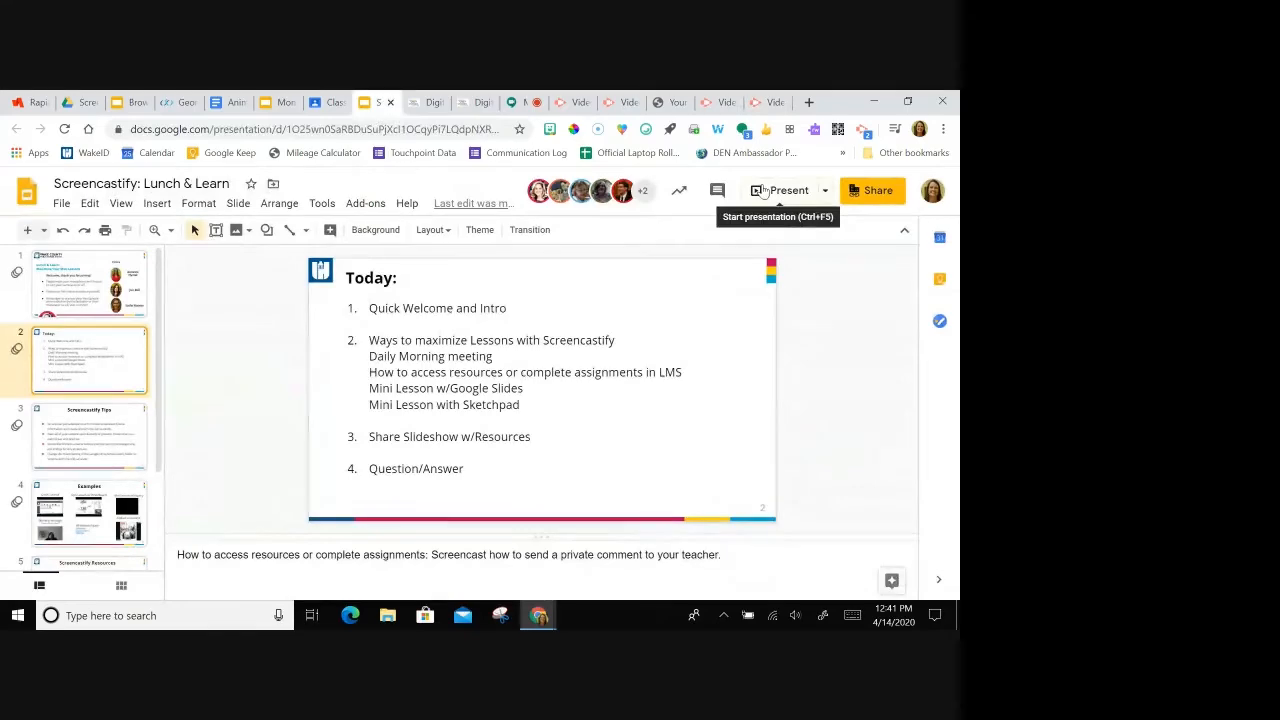
left_click(763, 192)
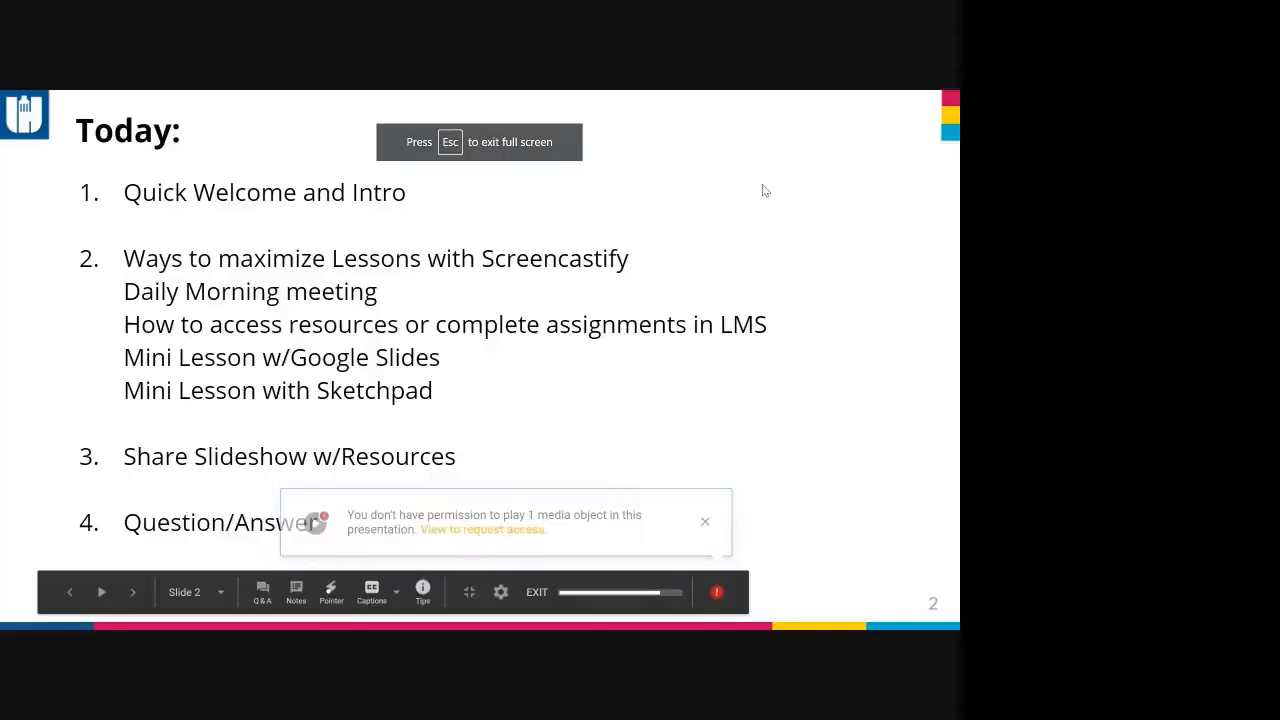
left_click(762, 190)
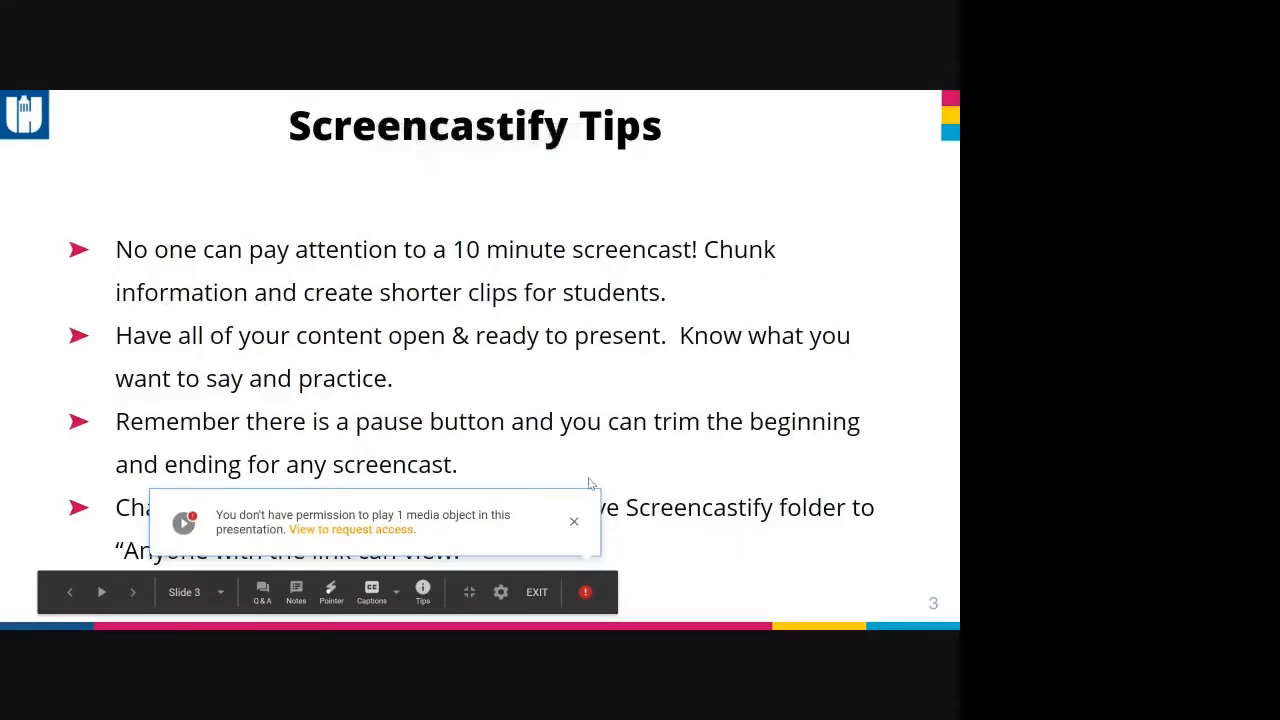
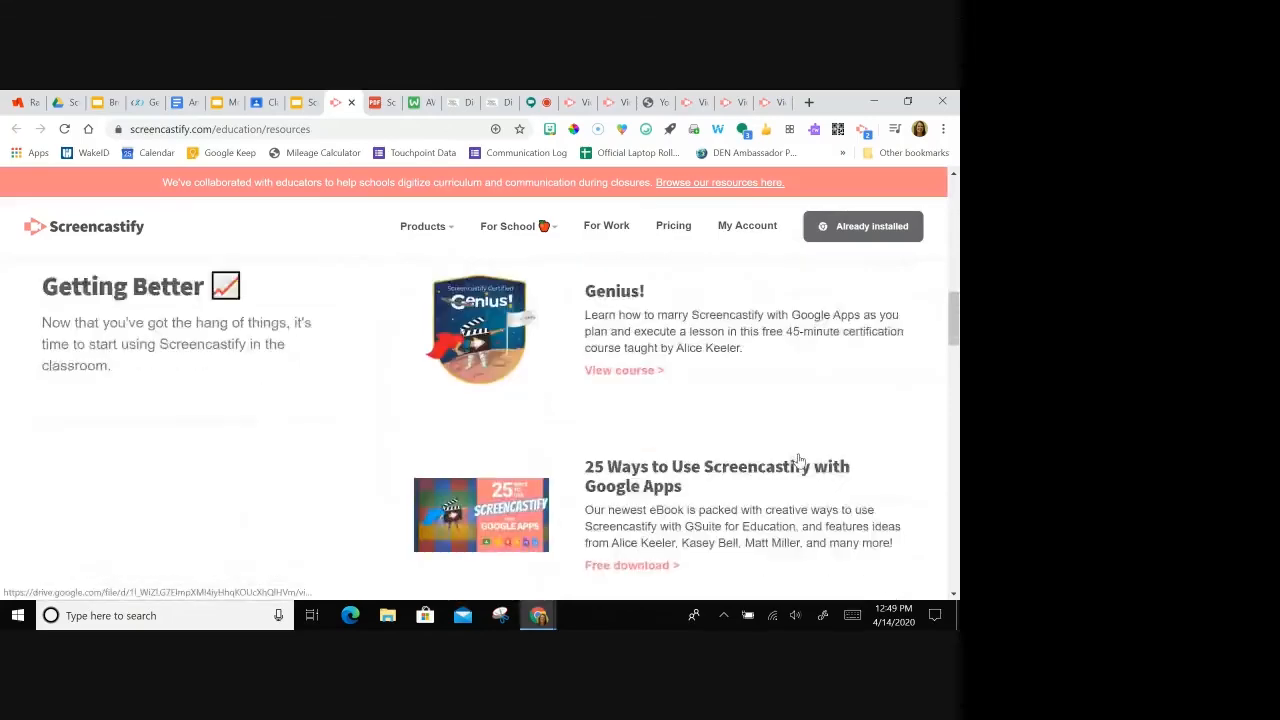
Look through the Getting Better and Getting Bestest sections of the Screencastify education resources page.
scroll(799, 460, "down", 1)
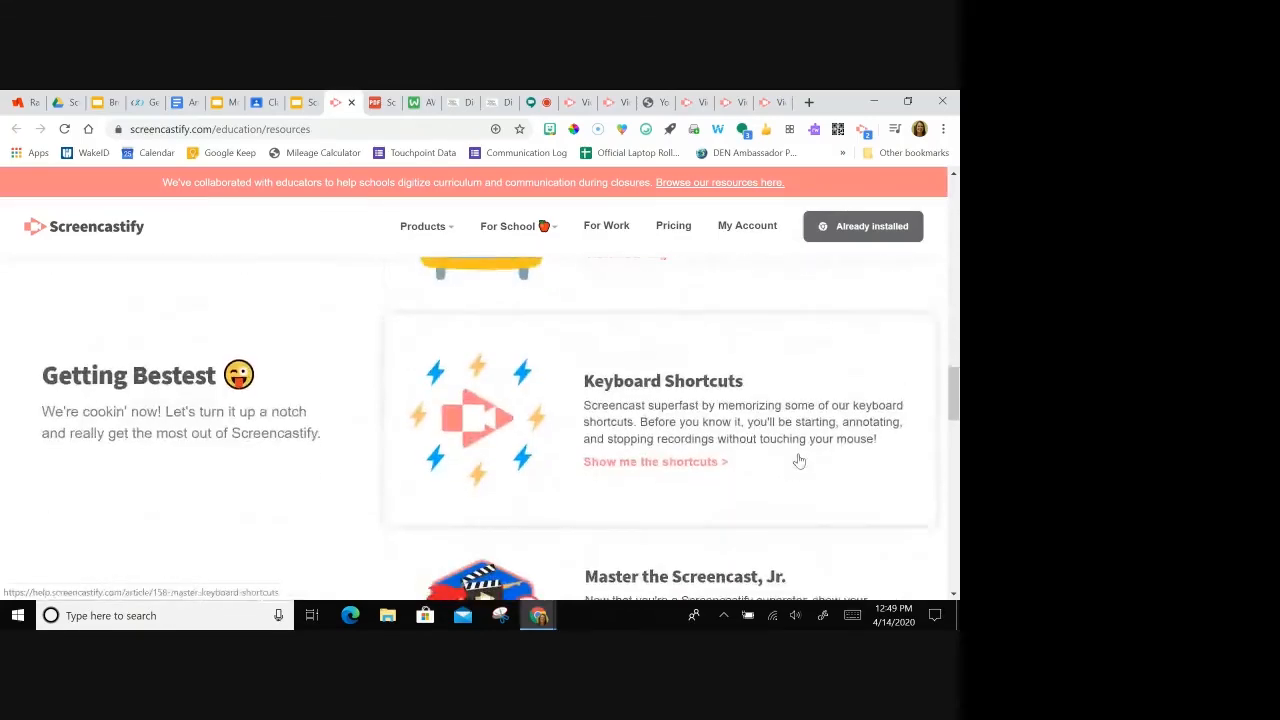
scroll(799, 460, "up", 2)
scroll(799, 460, "down", 2)
scroll(799, 460, "down", 1)
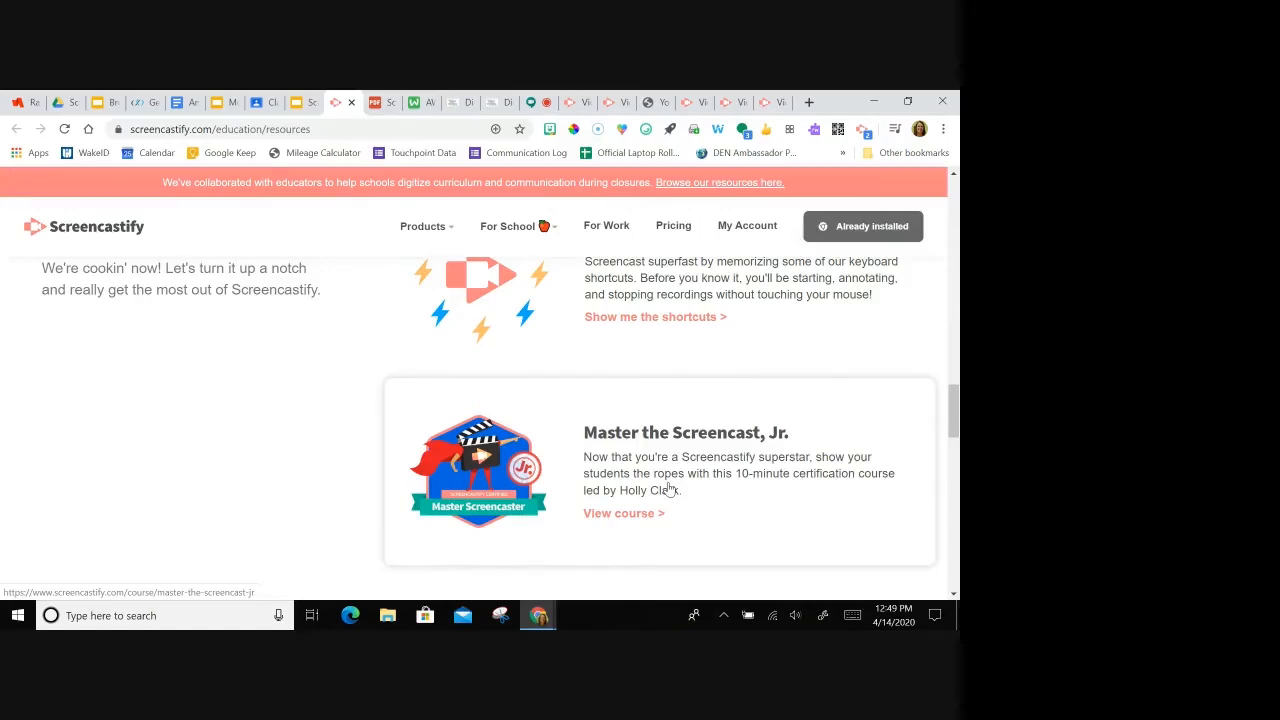
Open the Screencastify User Guide from the Screencastify Resources slide, view it and return to the slide.
left_click(304, 103)
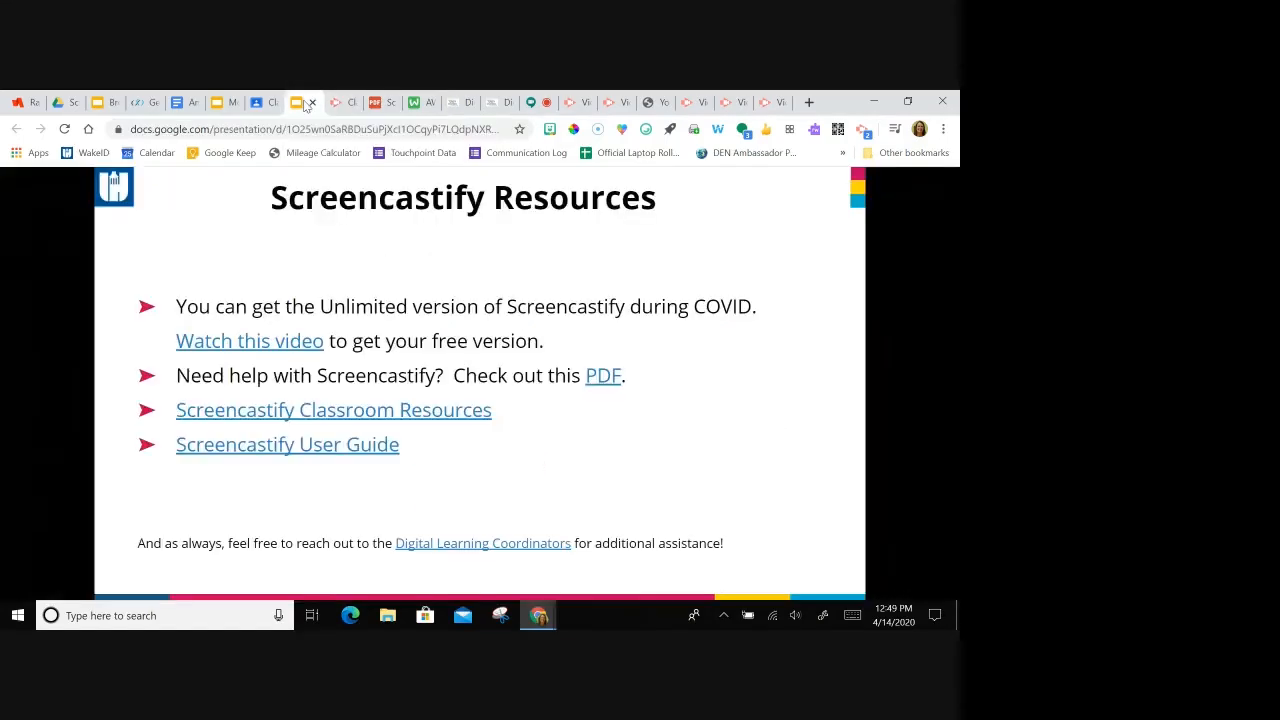
left_click(281, 448)
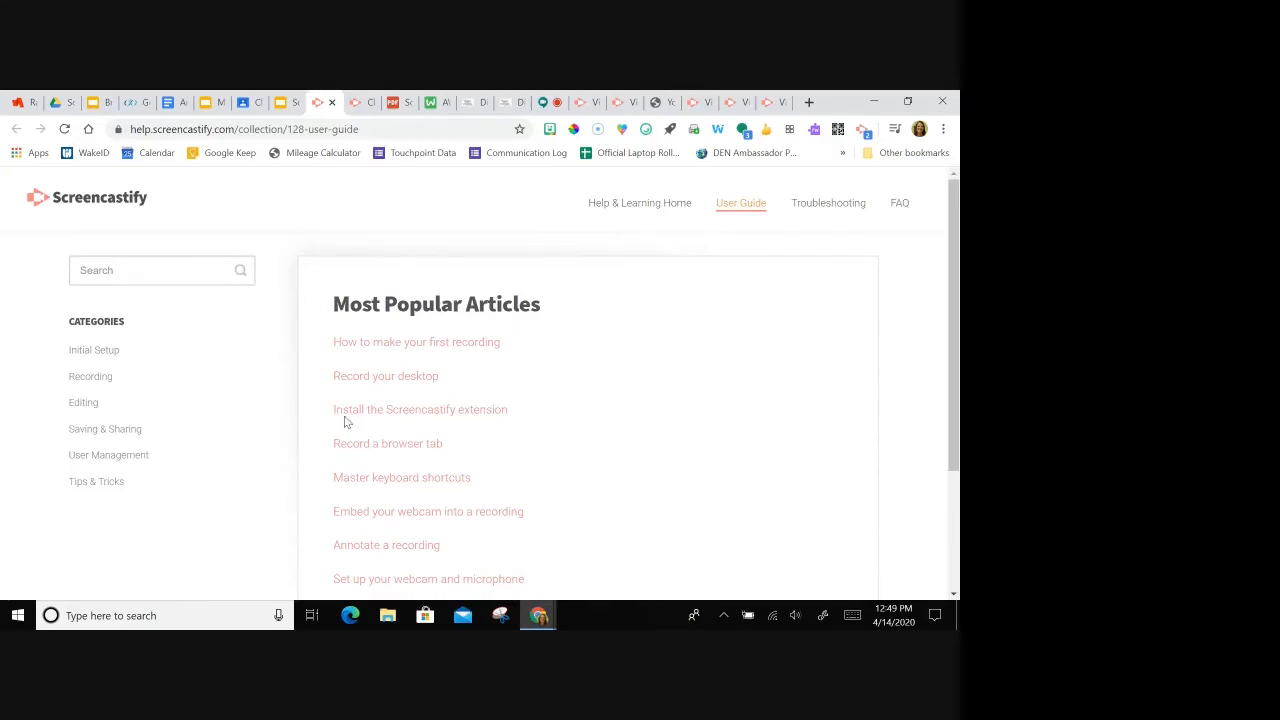
left_click(288, 104)
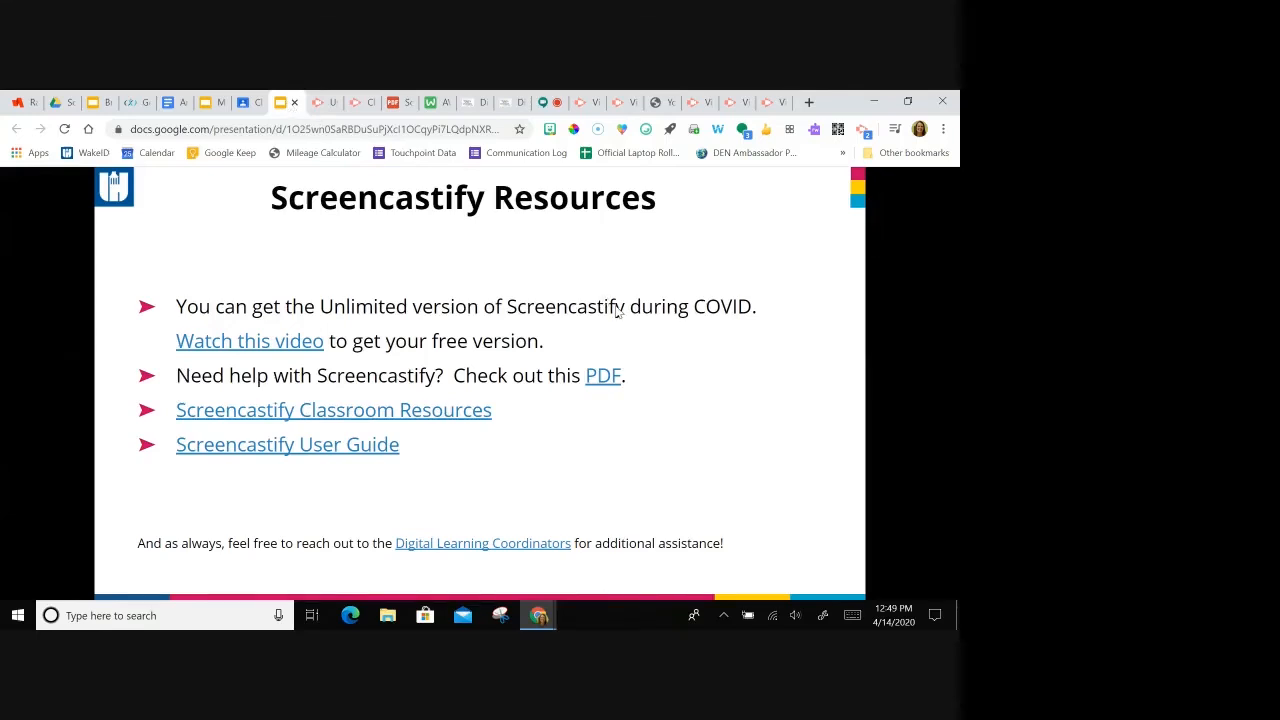
End the slide presentation and open the "Untitled: Apr 14, 2020 12:45 PM" recording in the video editor.
key("Escape")
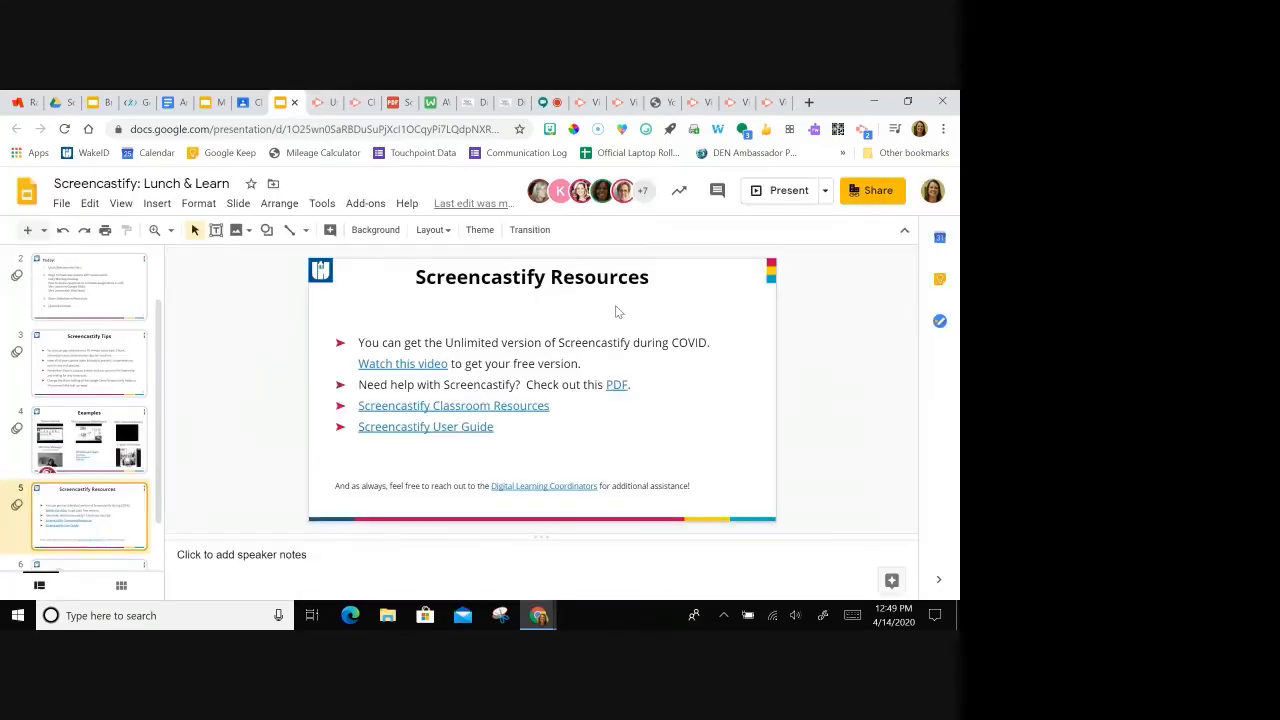
scroll(88, 432, "up", 1)
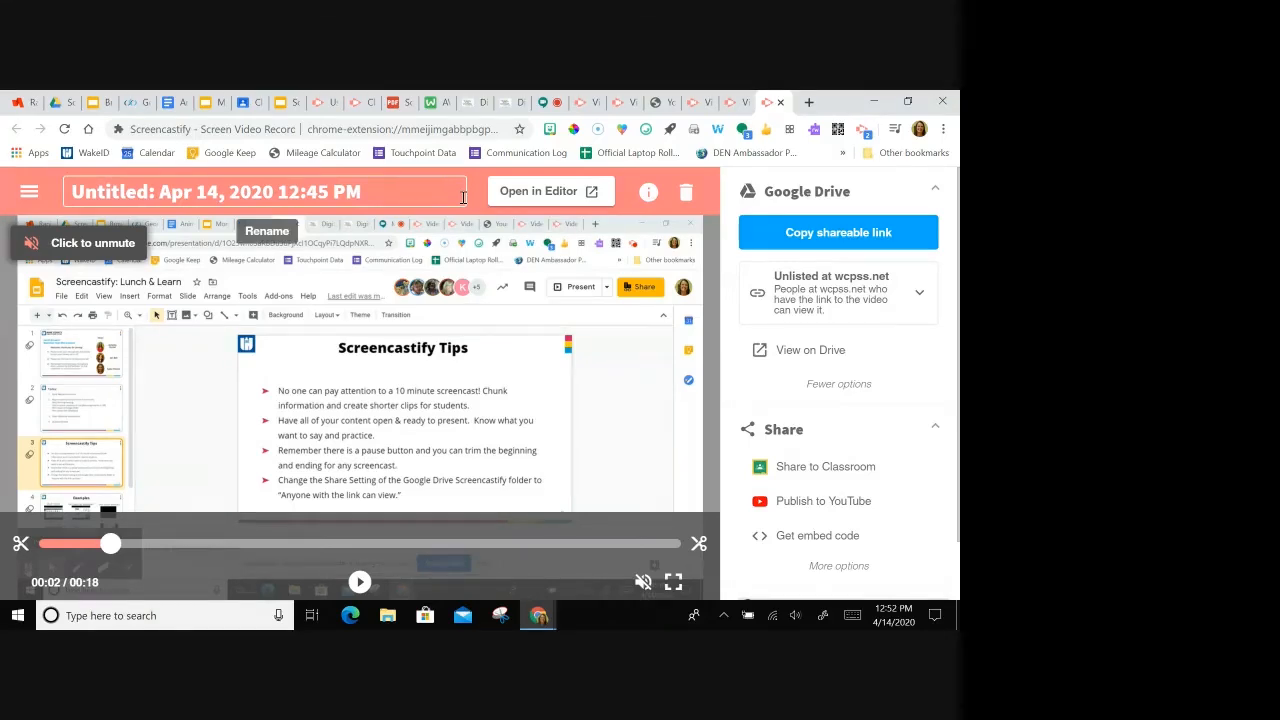
left_click(543, 191)
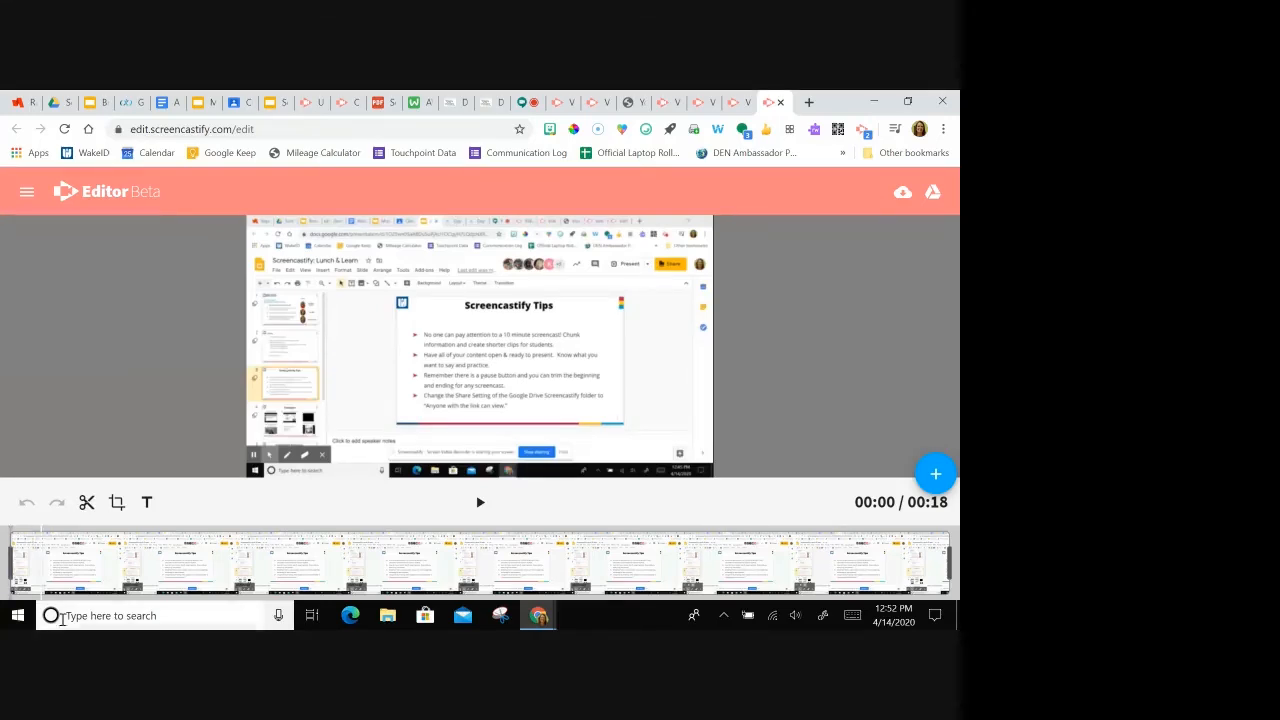
Scrub through the start of the recording and split the clip at 00:05.
left_click(95, 572)
left_click_drag(95, 572, 295, 565)
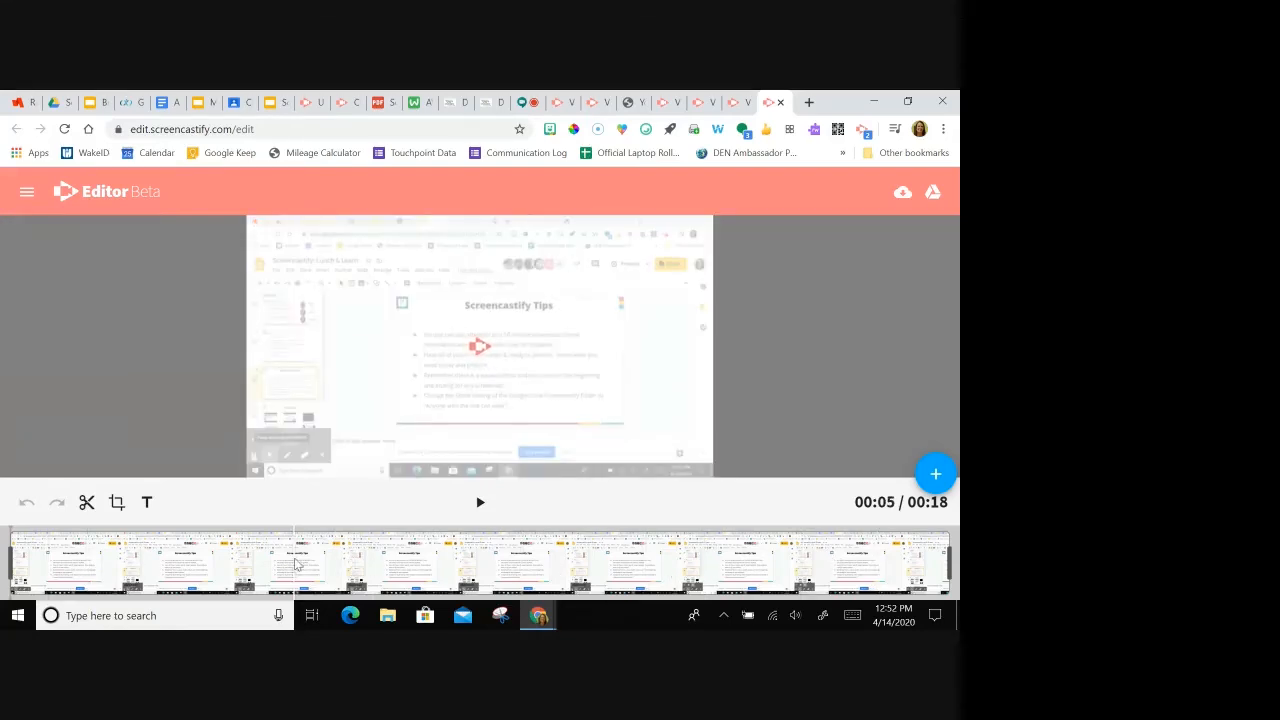
left_click(205, 558)
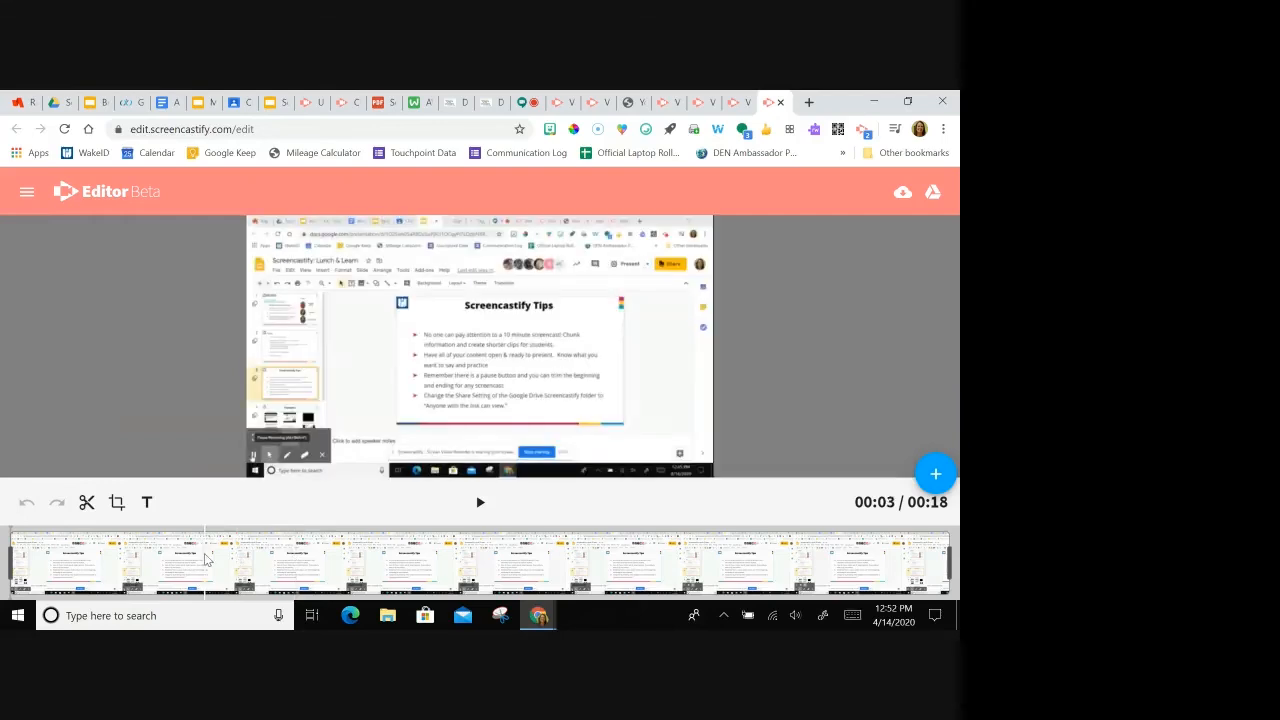
left_click_drag(205, 558, 282, 568)
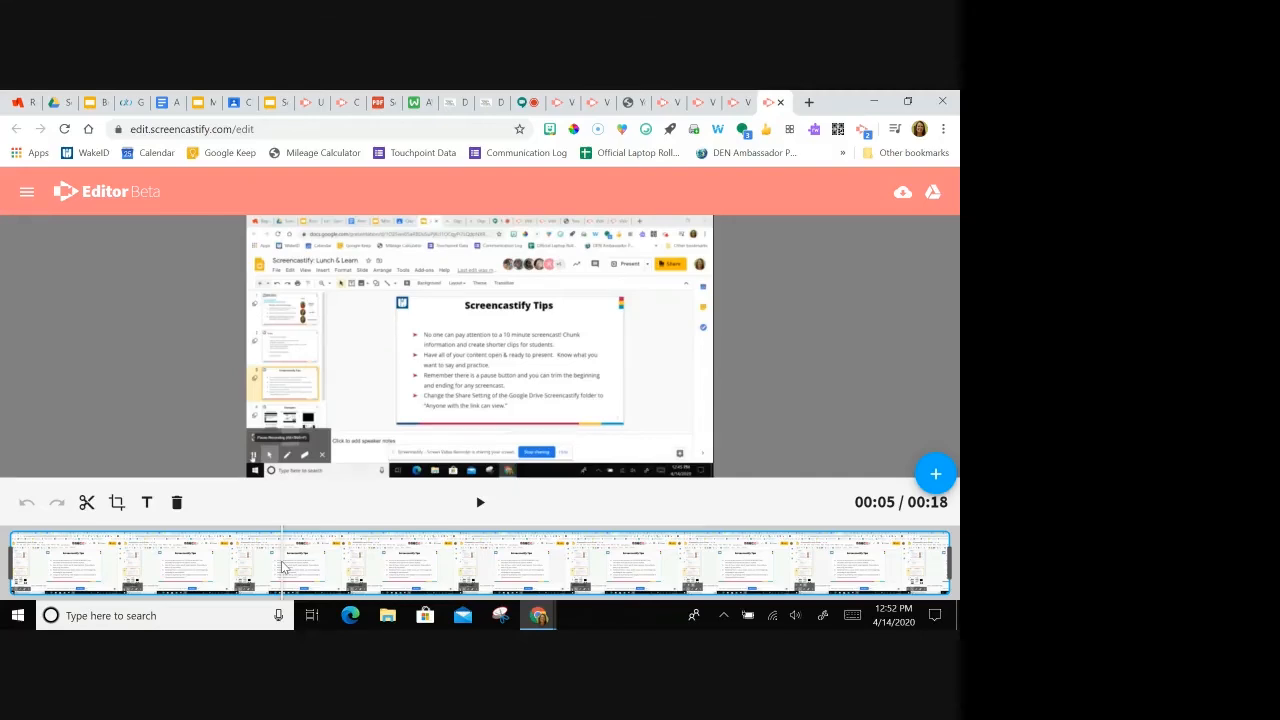
left_click(282, 568)
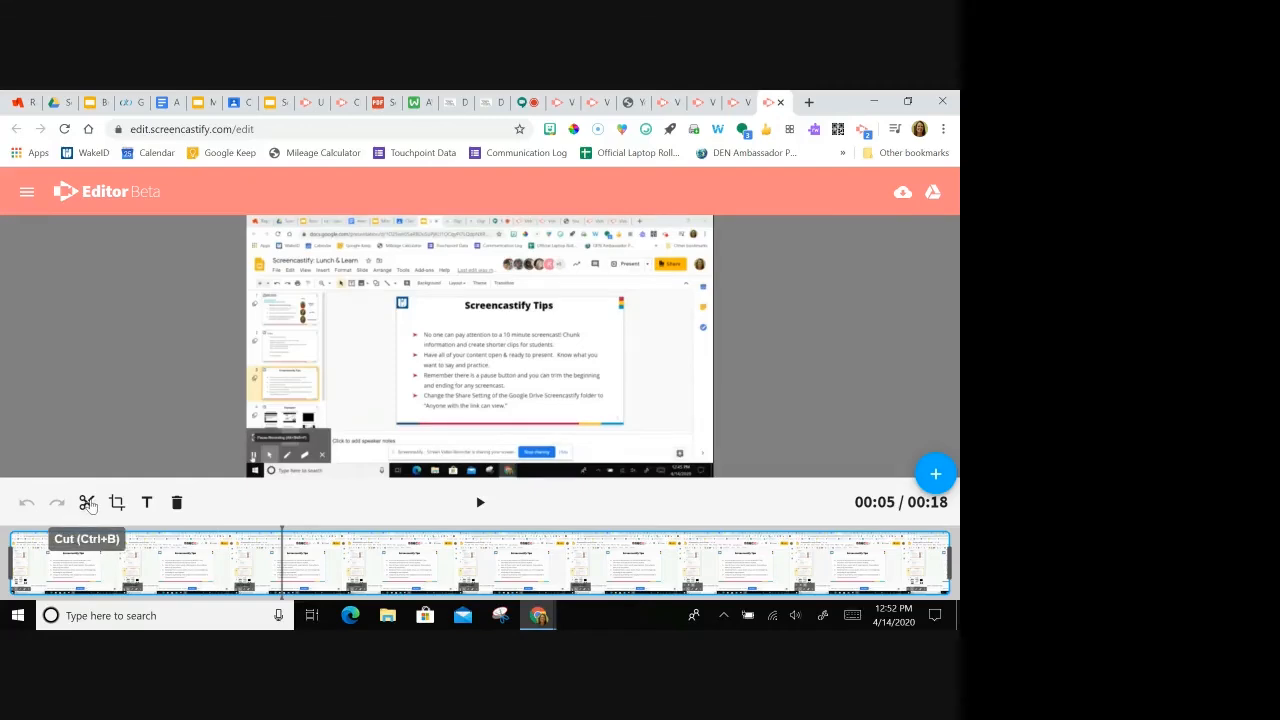
left_click(88, 503)
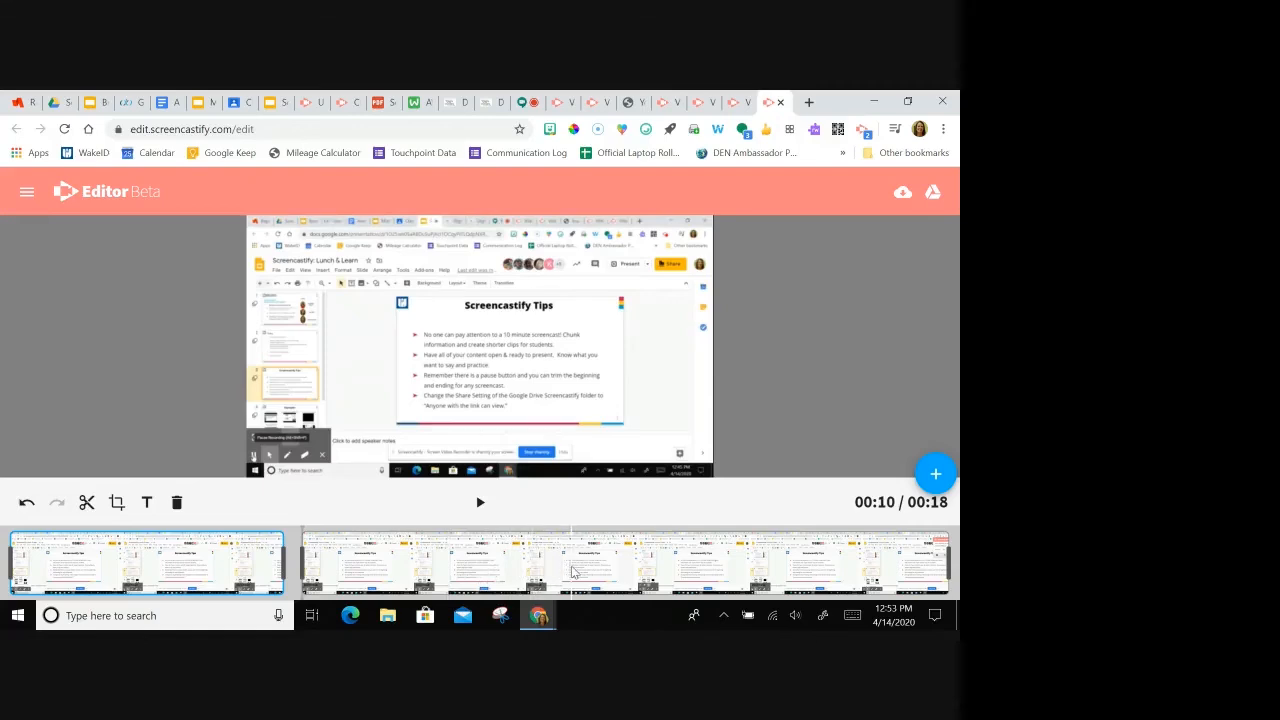
Split the second clip at 00:10 and delete the middle section between the two cuts.
left_click(573, 571)
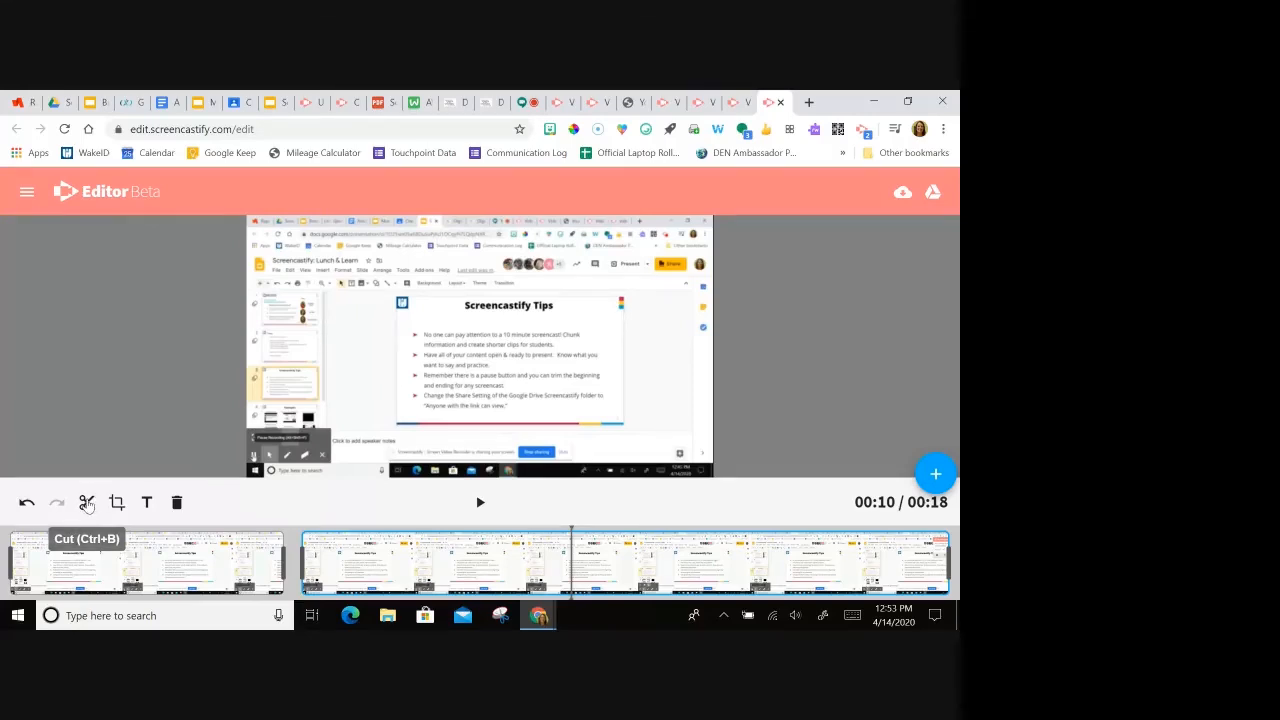
left_click(87, 503)
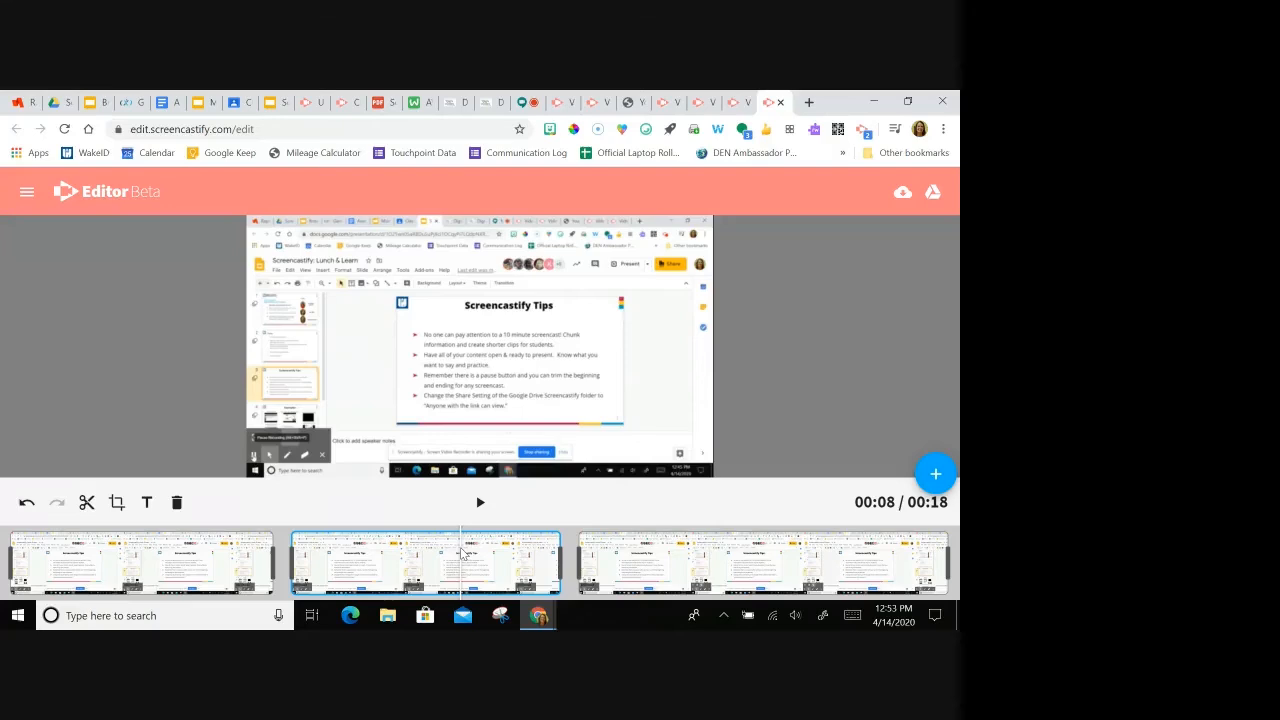
key("Delete")
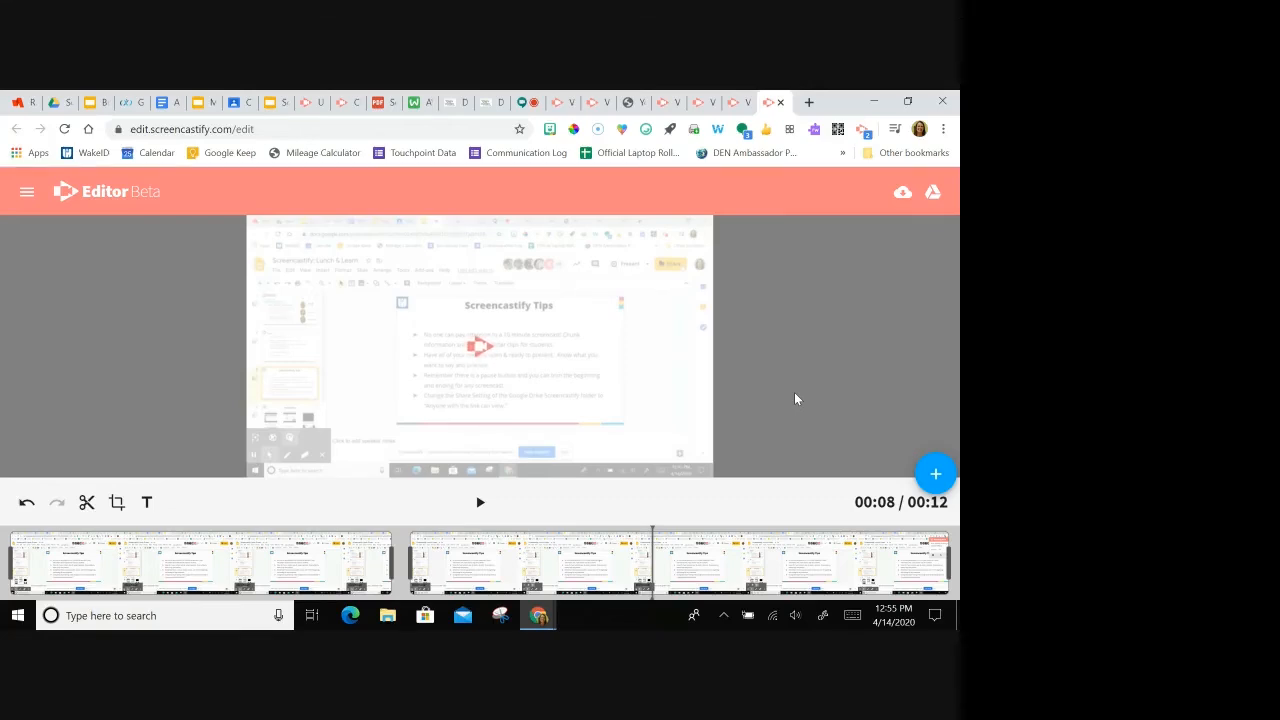
Shrink the browser window to part of the screen and pull the Screencastify.pdf tab out into its own window.
left_click(912, 104)
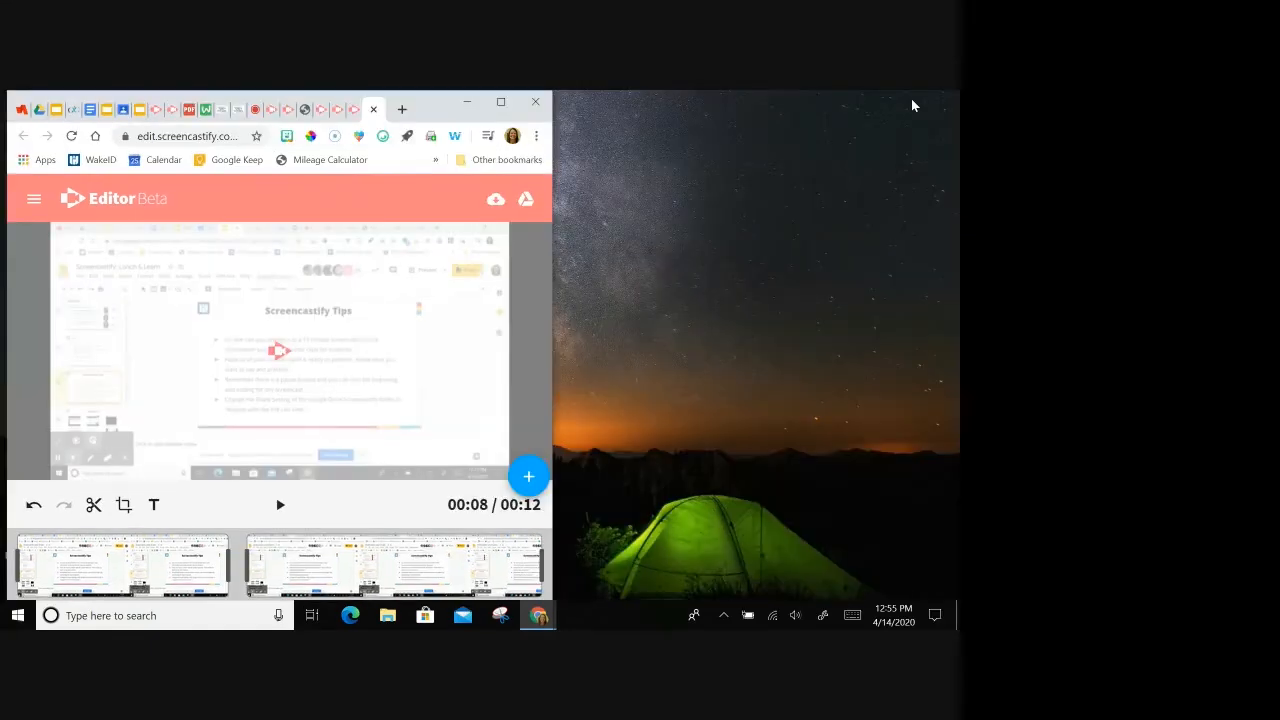
left_click_drag(552, 150, 630, 152)
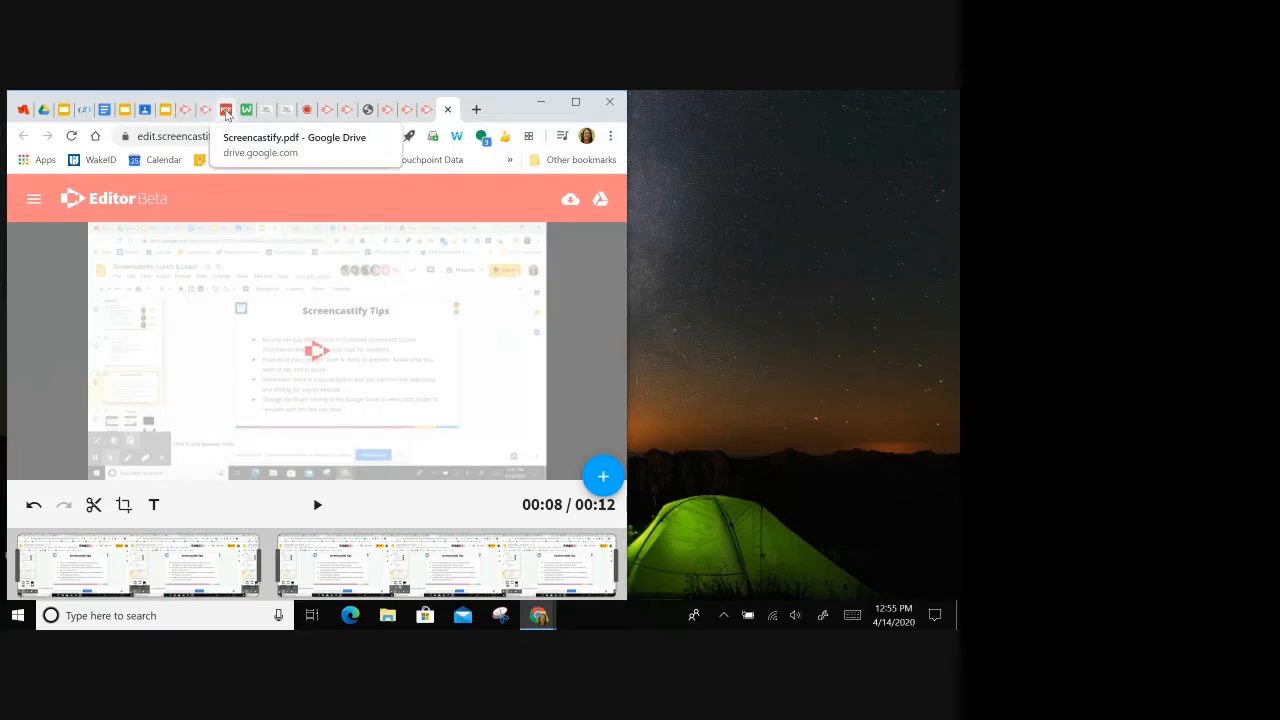
left_click(226, 114)
left_click_drag(226, 114, 732, 109)
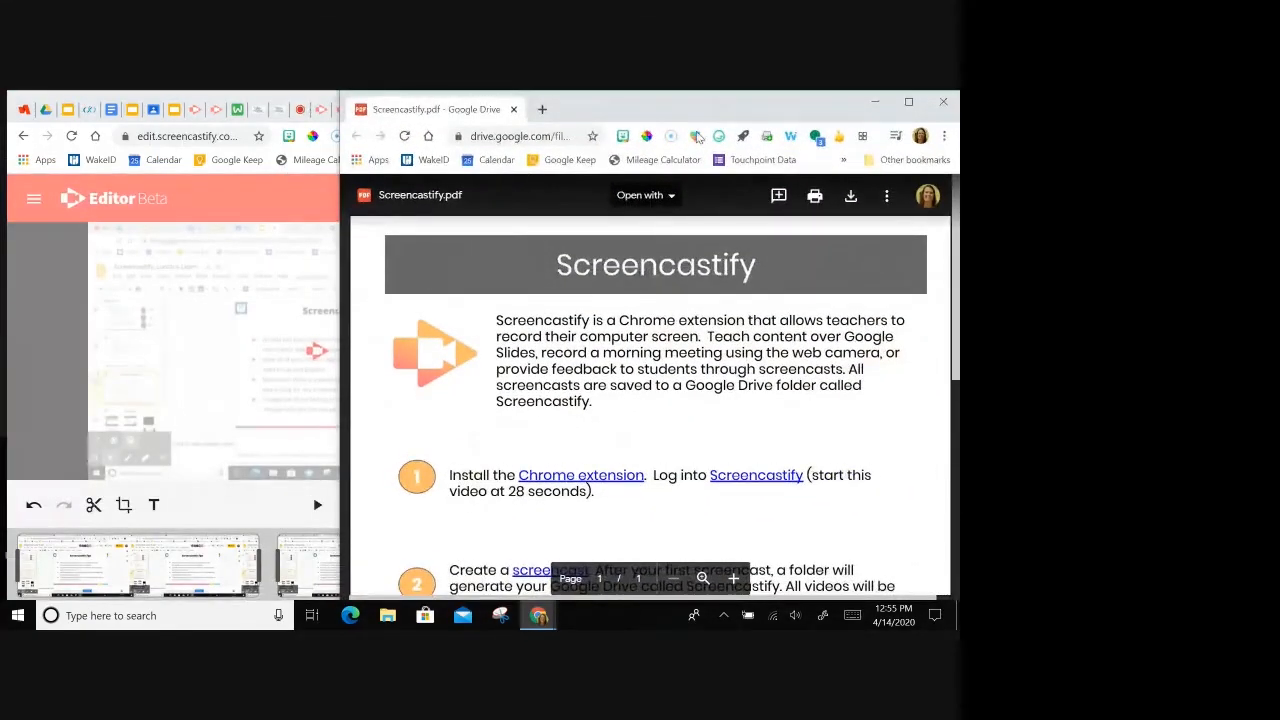
Maximize and close the Screencastify.pdf window, and widen the editor's browser window to span the screen.
left_click_drag(697, 104, 630, 91)
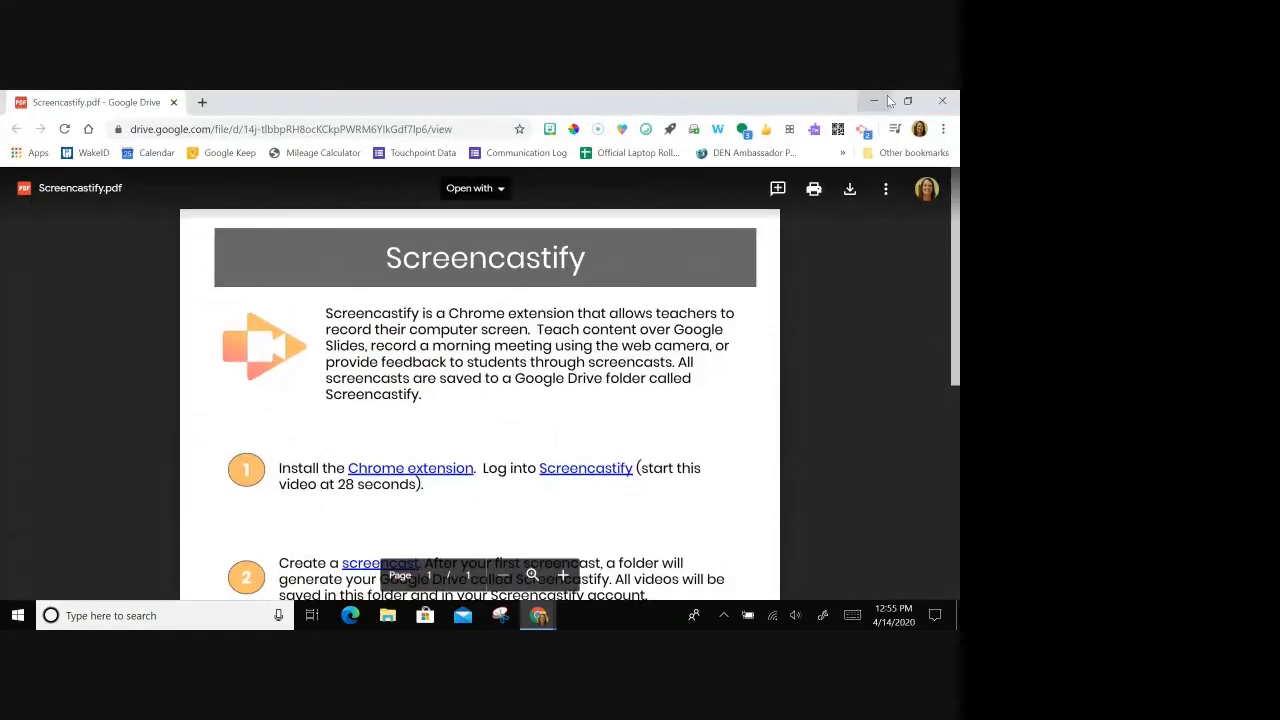
left_click(943, 102)
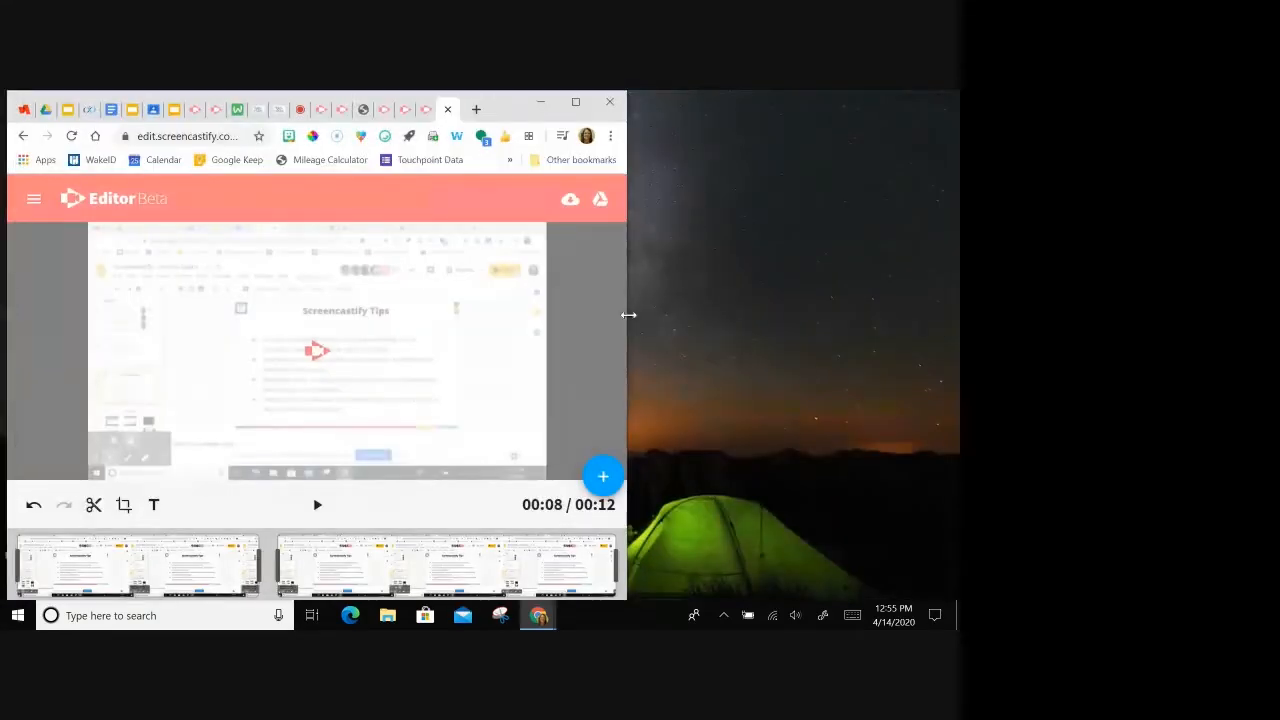
left_click_drag(626, 314, 956, 324)
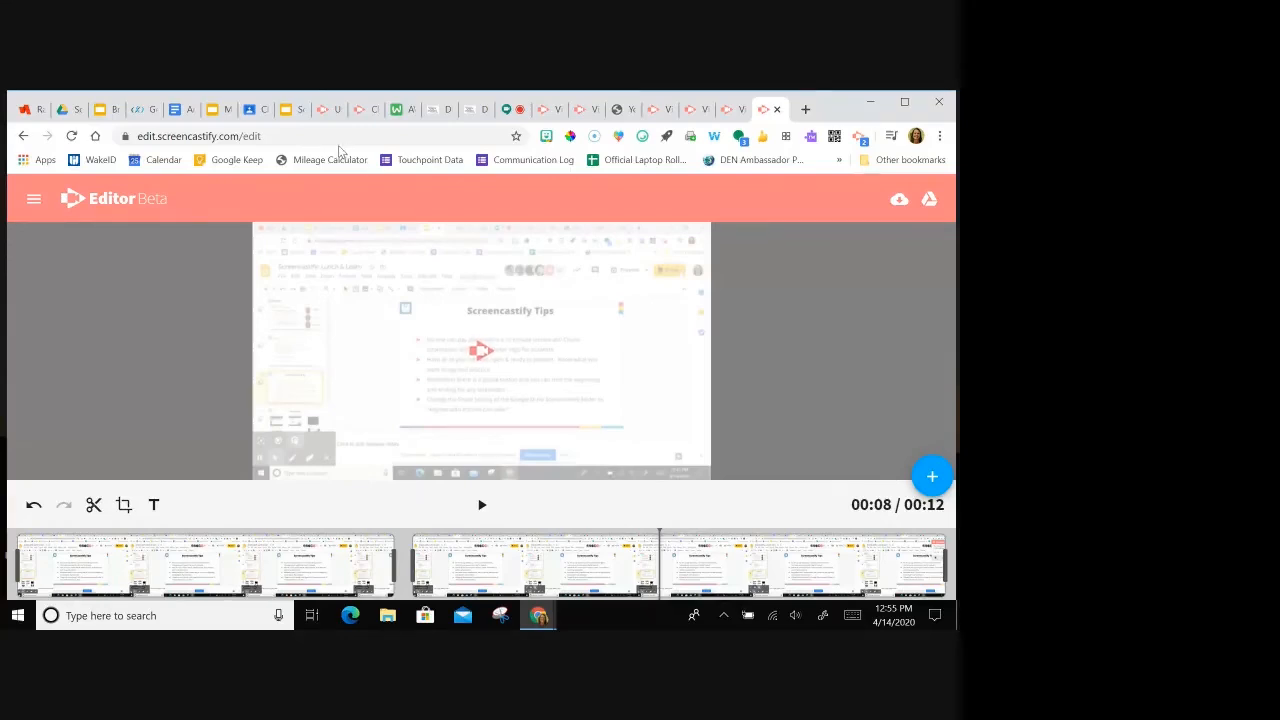
View the opening slide of the "Screencastify: Lunch & Learn" presentation and return to the video editor.
left_click(288, 112)
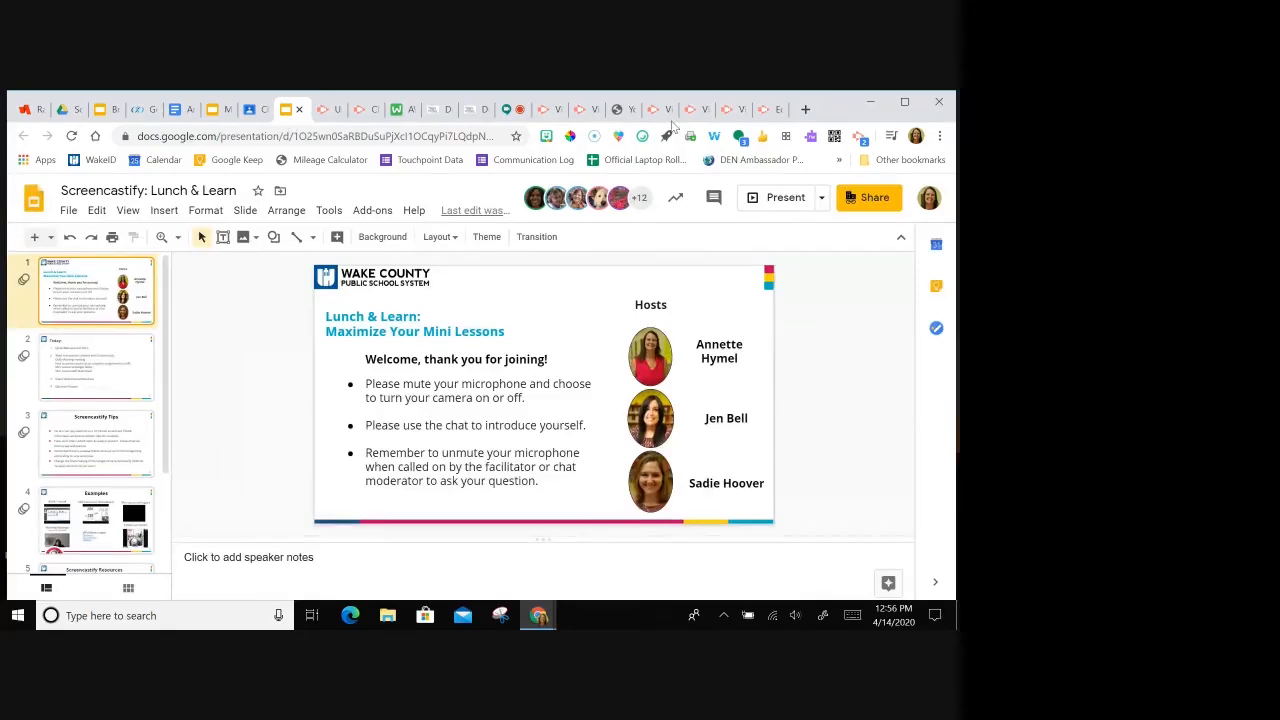
left_click(766, 111)
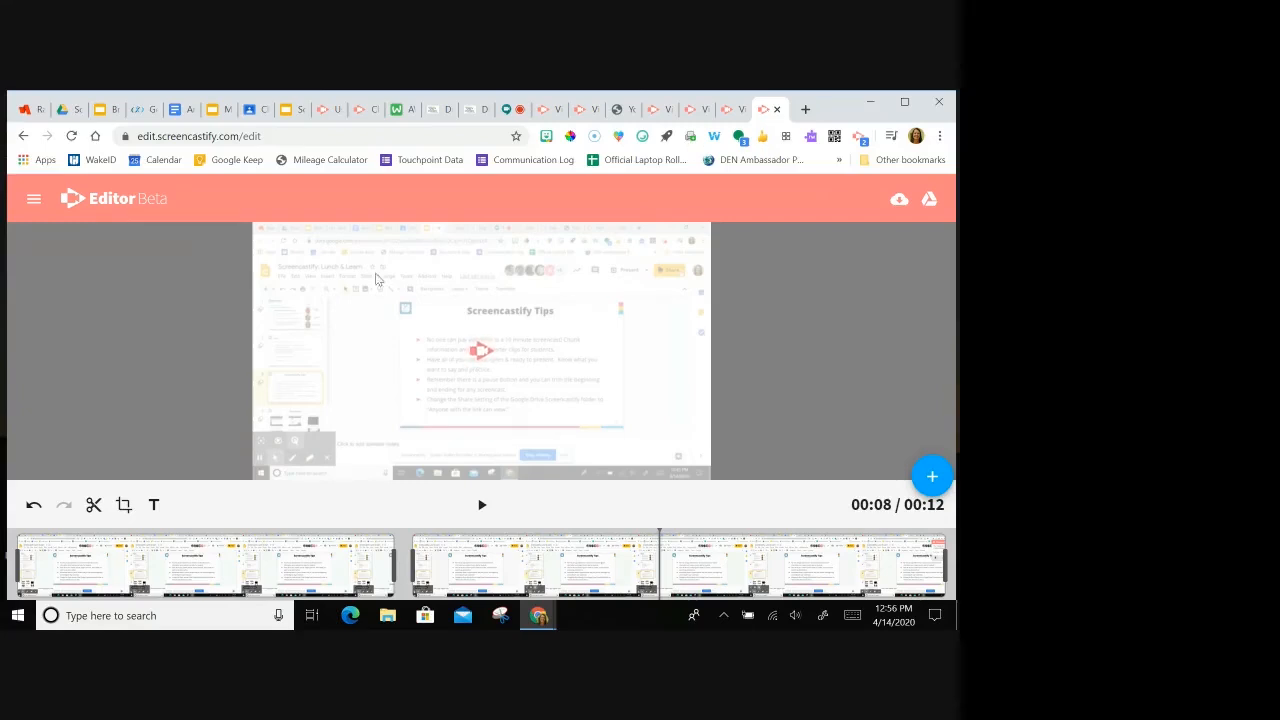
Crop the second clip to a rectangle around the Screencastify Tips slide.
left_click(124, 505)
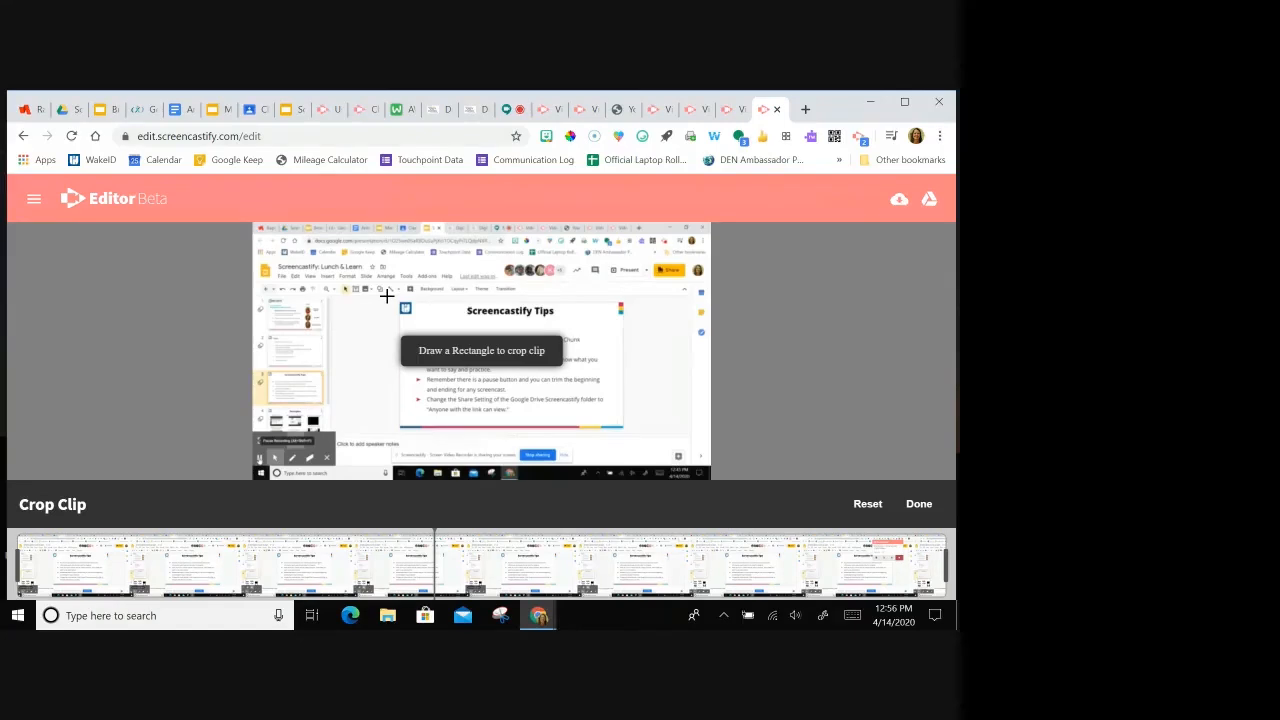
left_click_drag(387, 297, 634, 438)
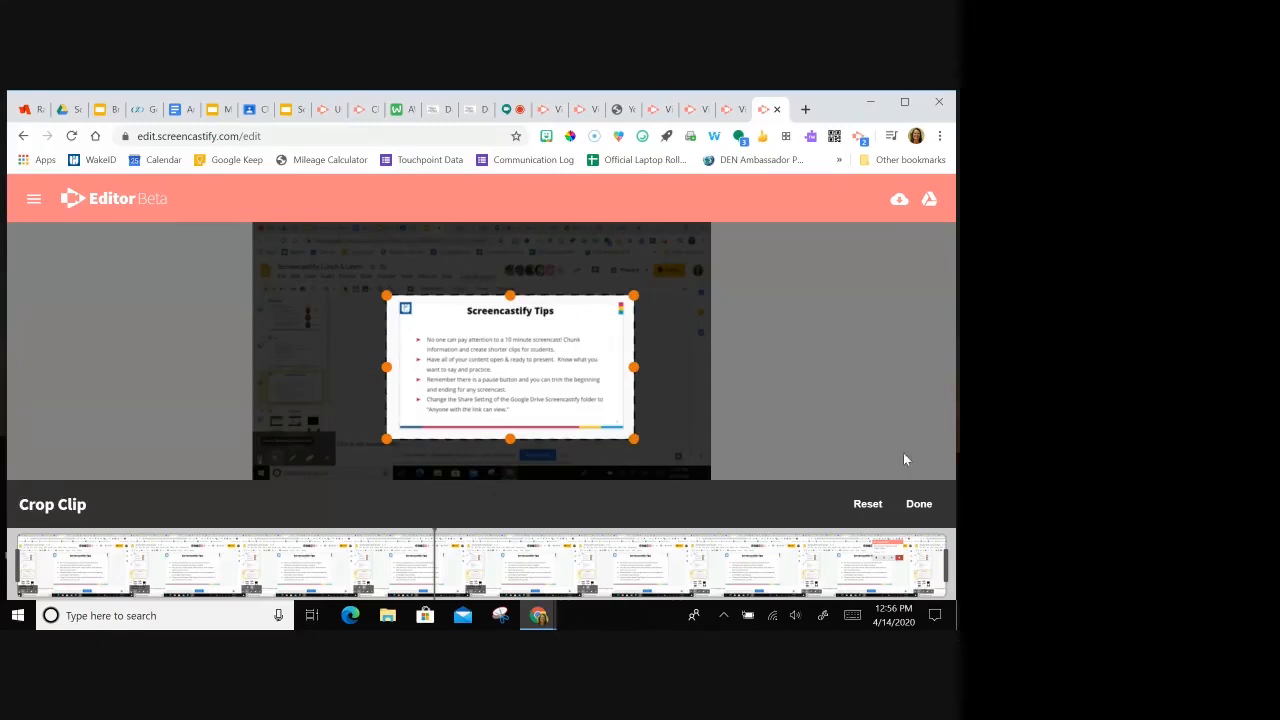
left_click(919, 506)
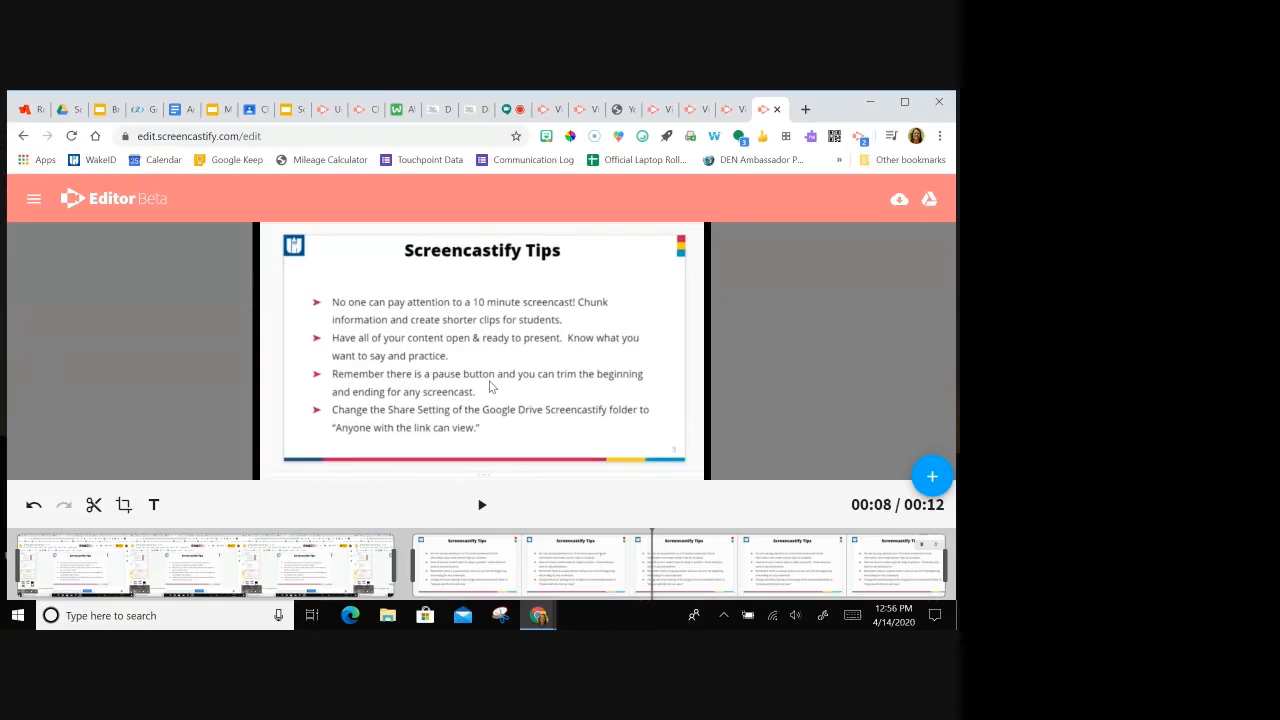
Scrub across the timeline to compare the uncropped and cropped clips, and undo the crop.
left_click(16, 566)
left_click_drag(44, 566, 908, 570)
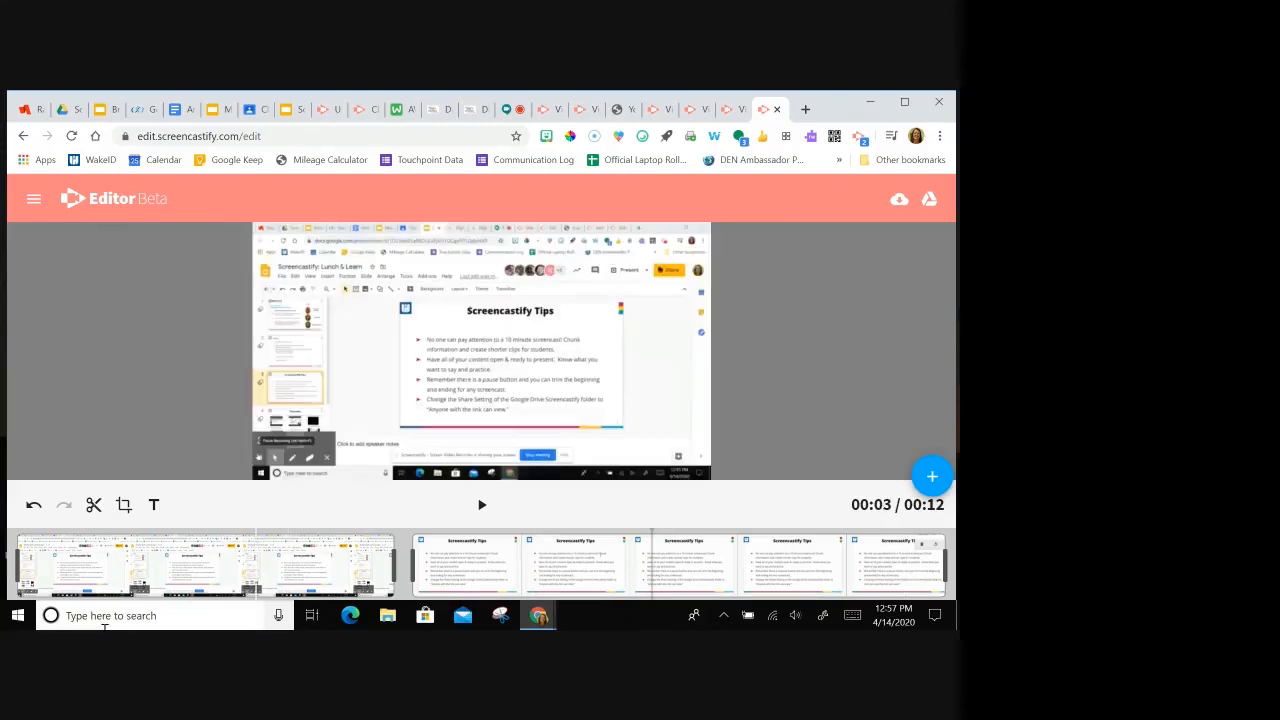
left_click(31, 508)
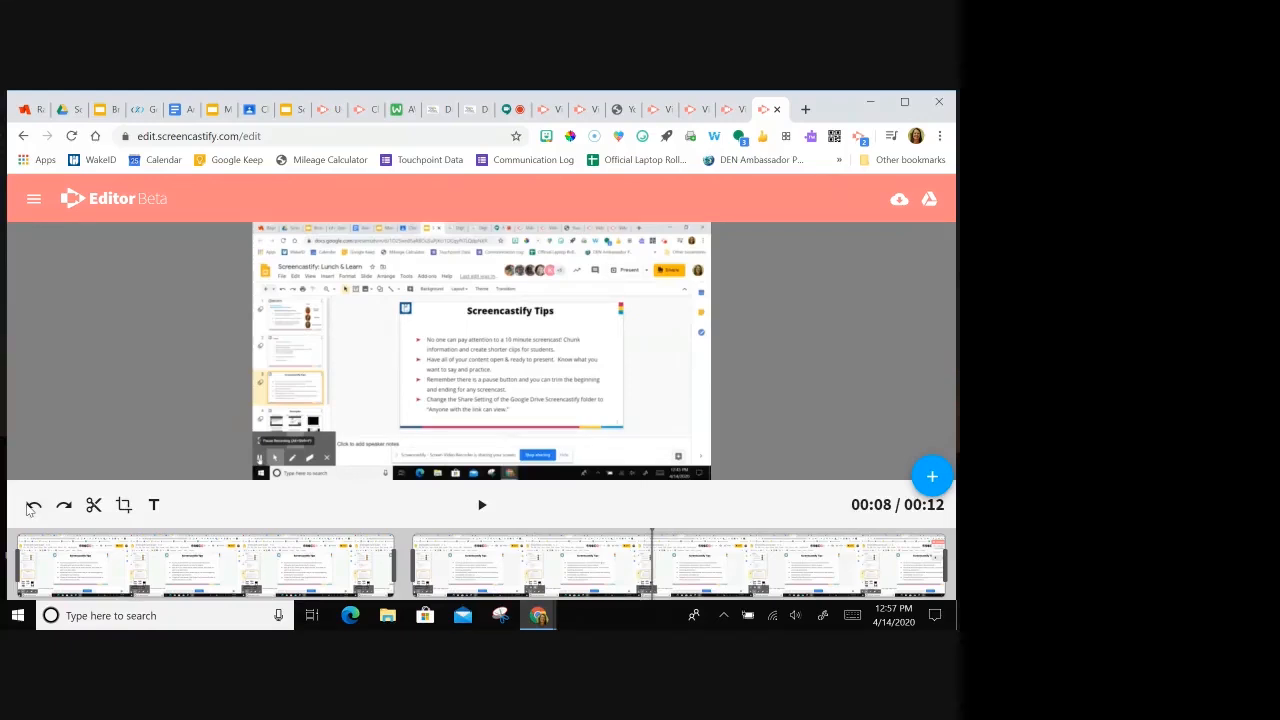
Crop the second clip again with a slightly wider rectangle around the Screencastify Tips slide.
left_click(124, 506)
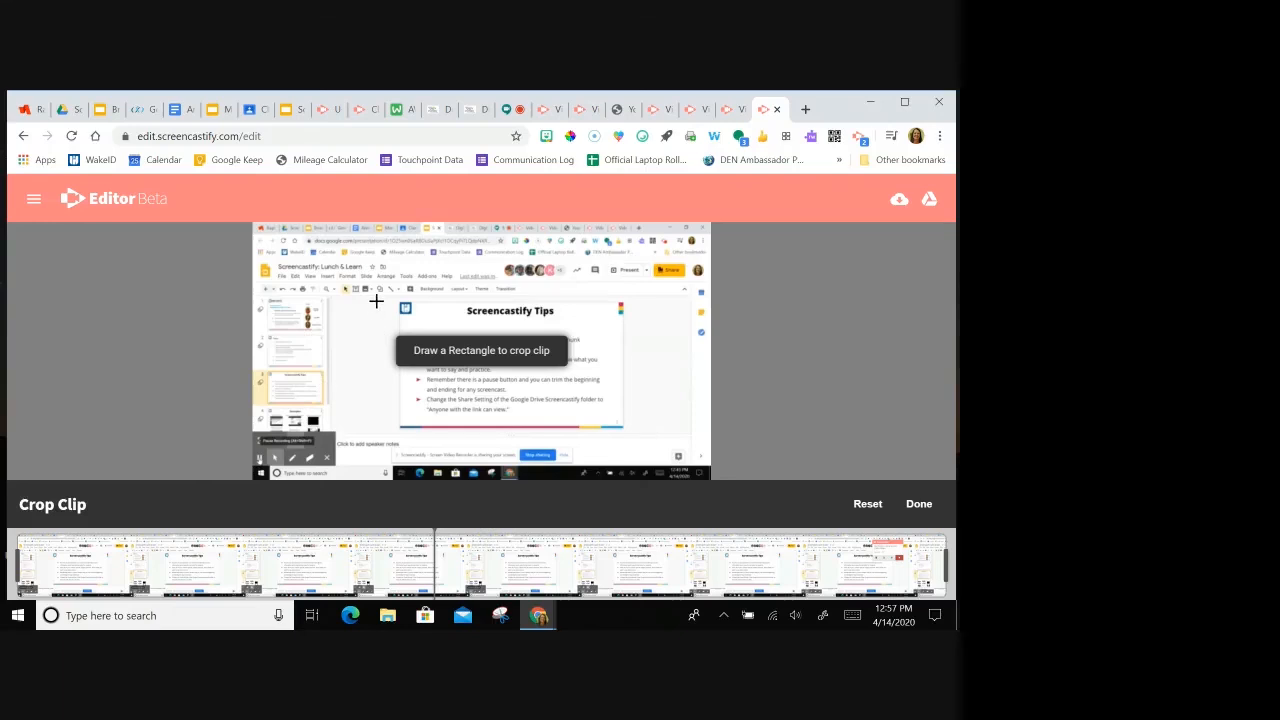
left_click_drag(380, 293, 638, 433)
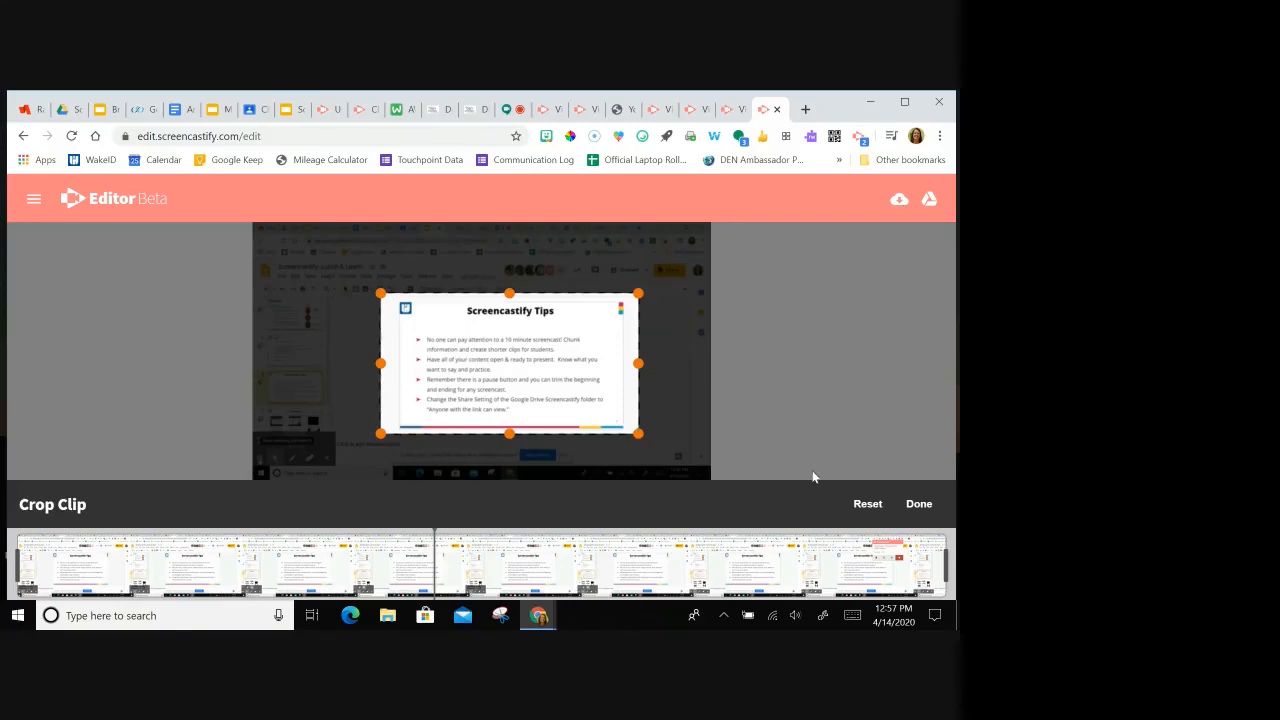
left_click(916, 506)
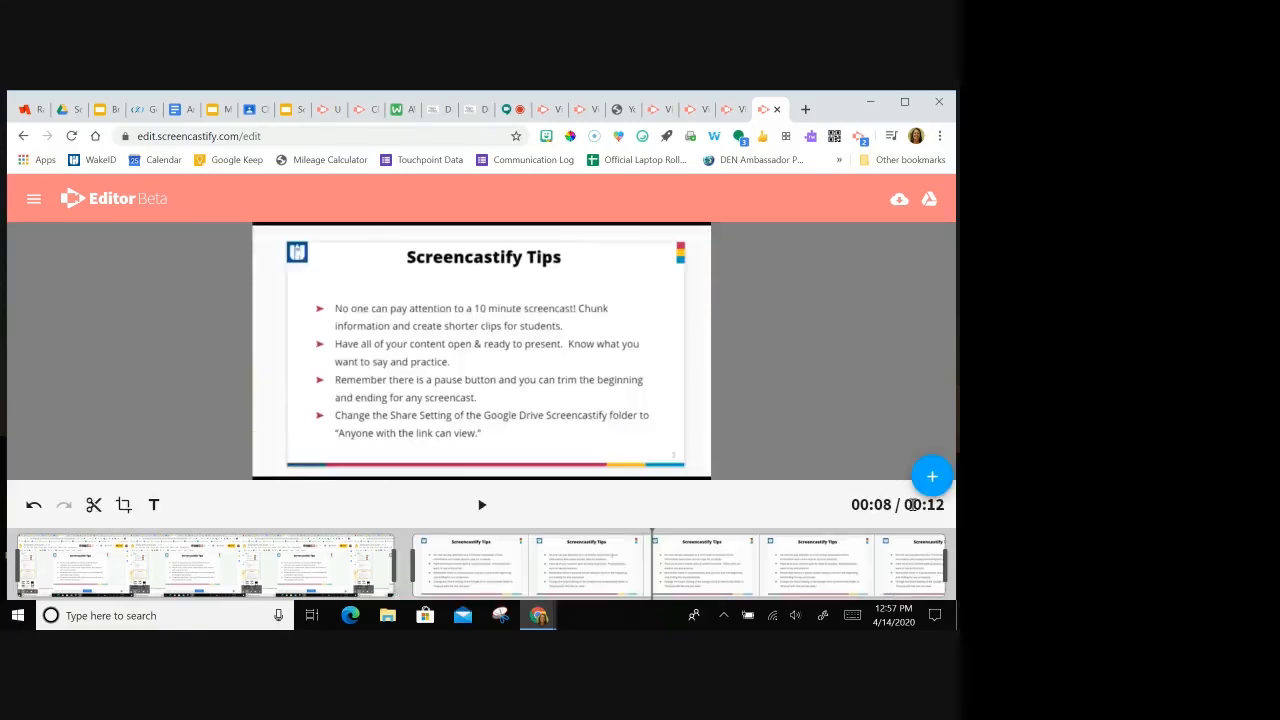